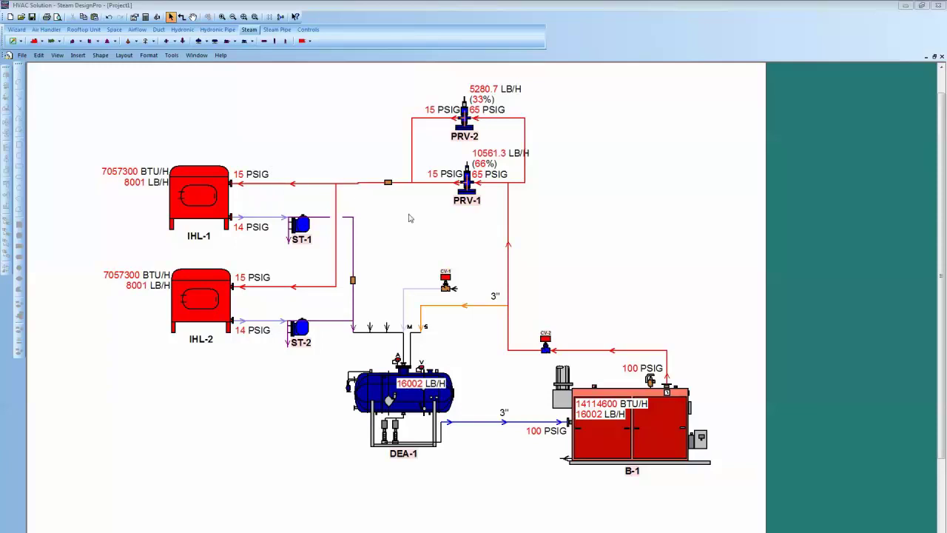
- Auto-size PRV-1 on its Selection page, getting a Spirax Sarco 25P 4" valve
click(469, 197)
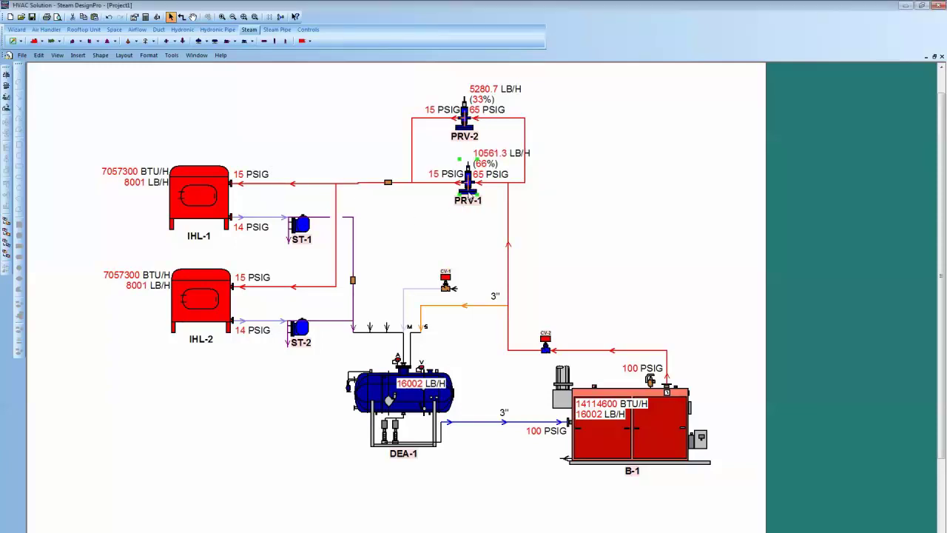
double_click(469, 197)
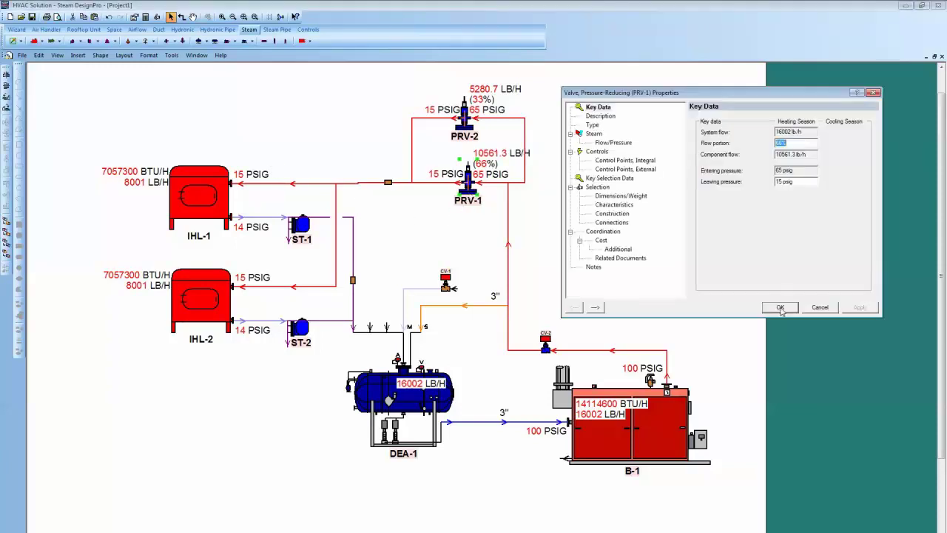
click(598, 187)
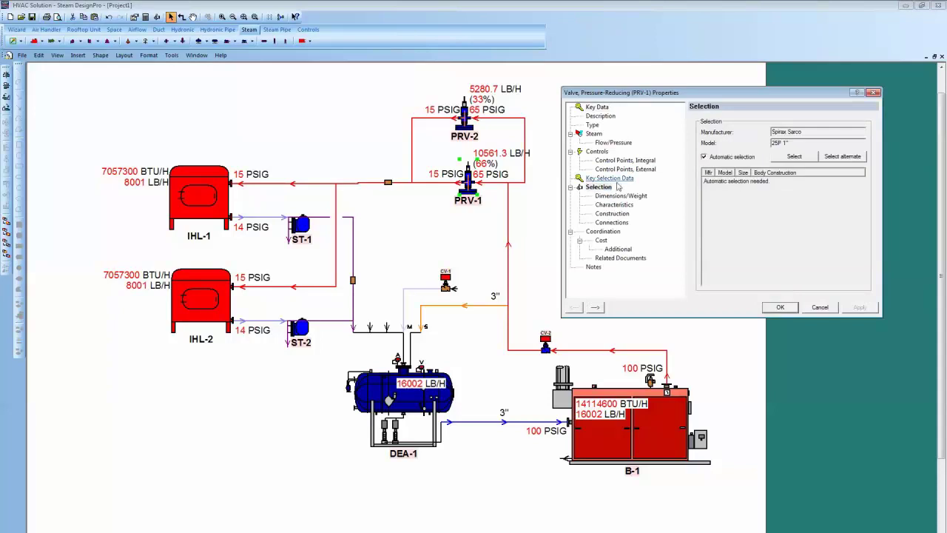
click(793, 159)
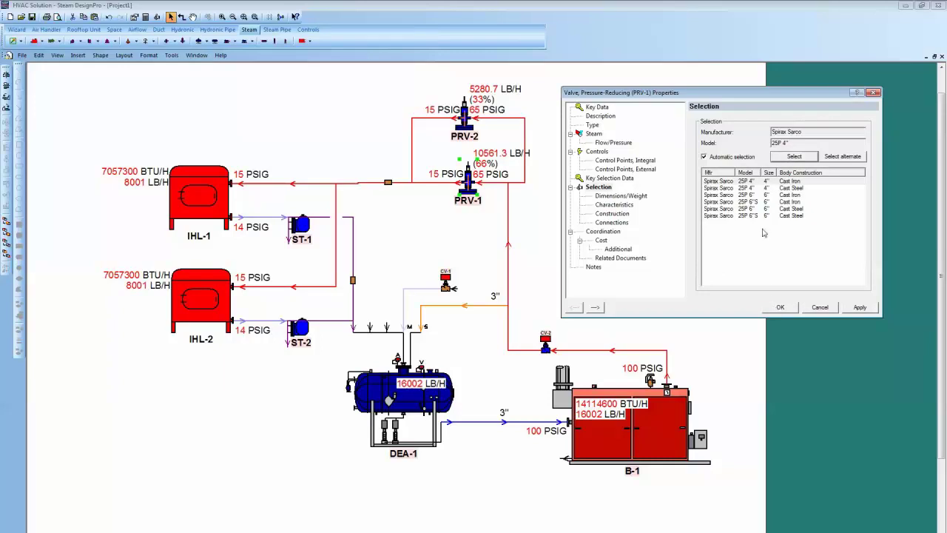
click(782, 308)
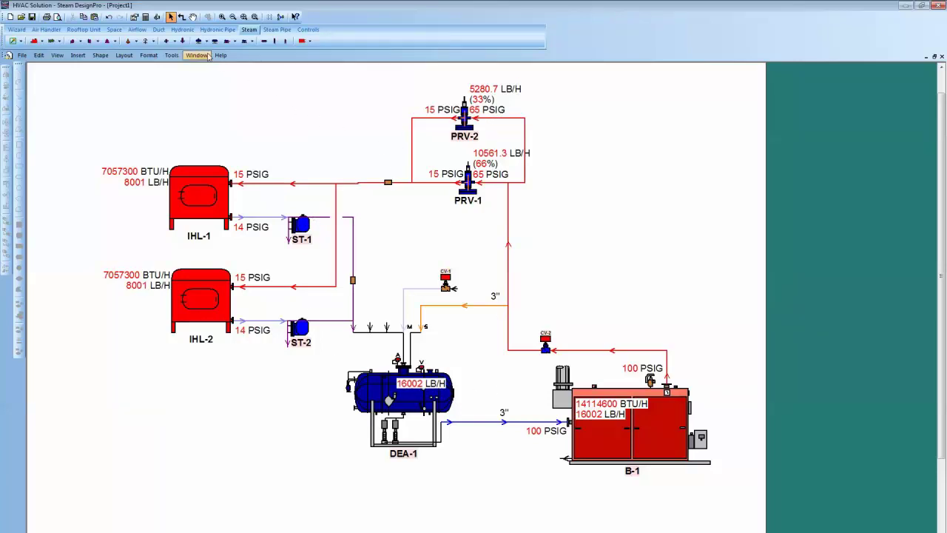
- Run equipment selection without the Project Examiner and review the ST-1 outlet pipe's selection details
click(157, 17)
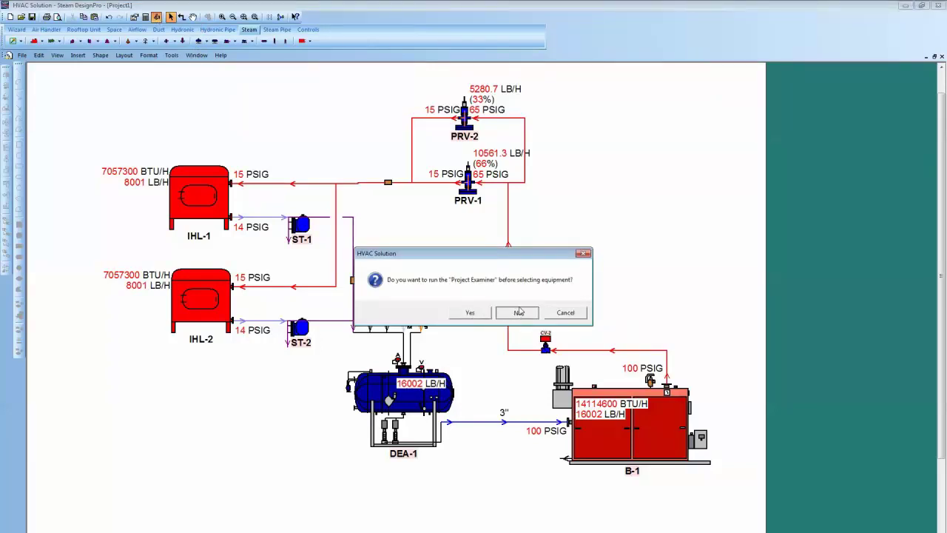
click(518, 313)
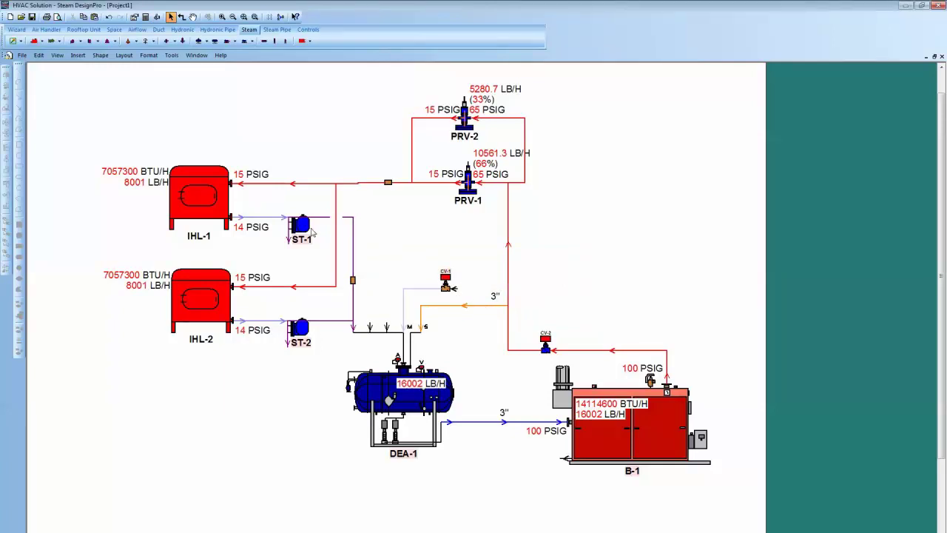
double_click(325, 218)
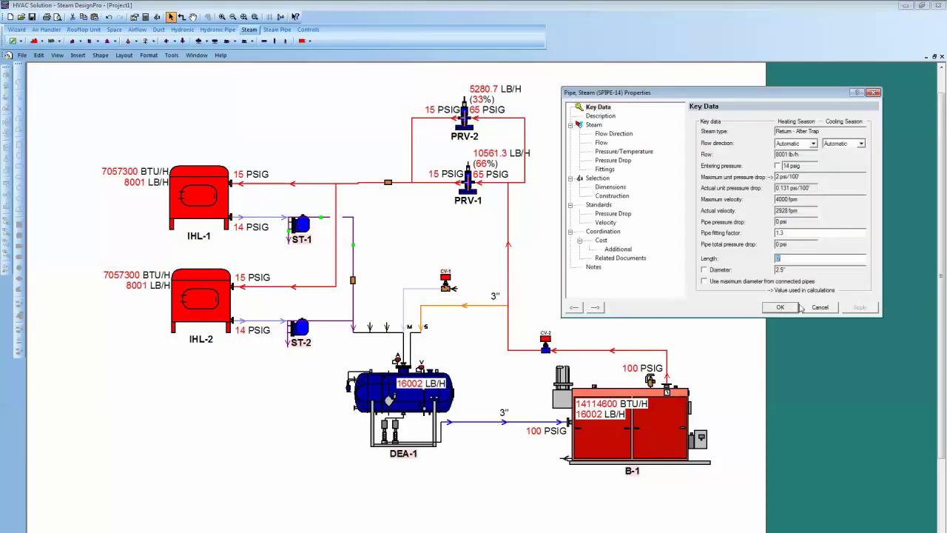
click(598, 179)
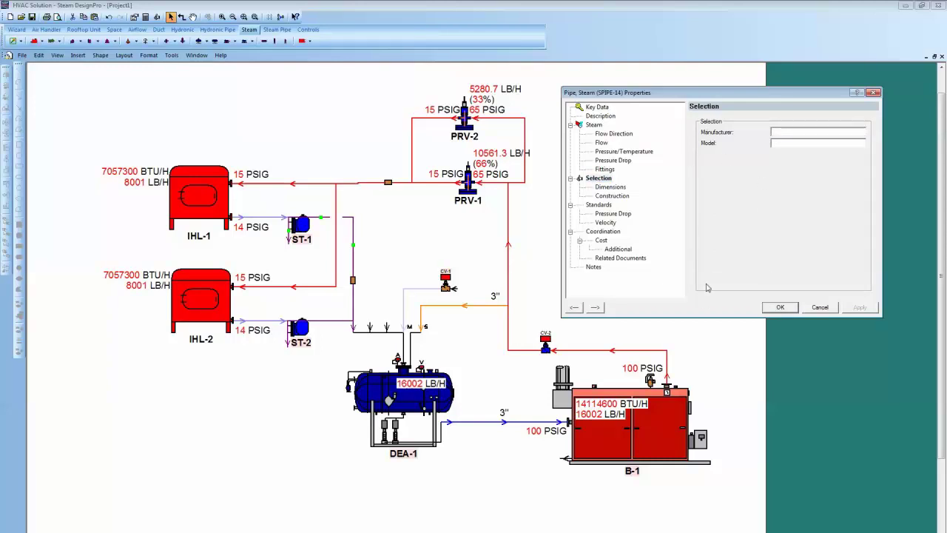
click(779, 307)
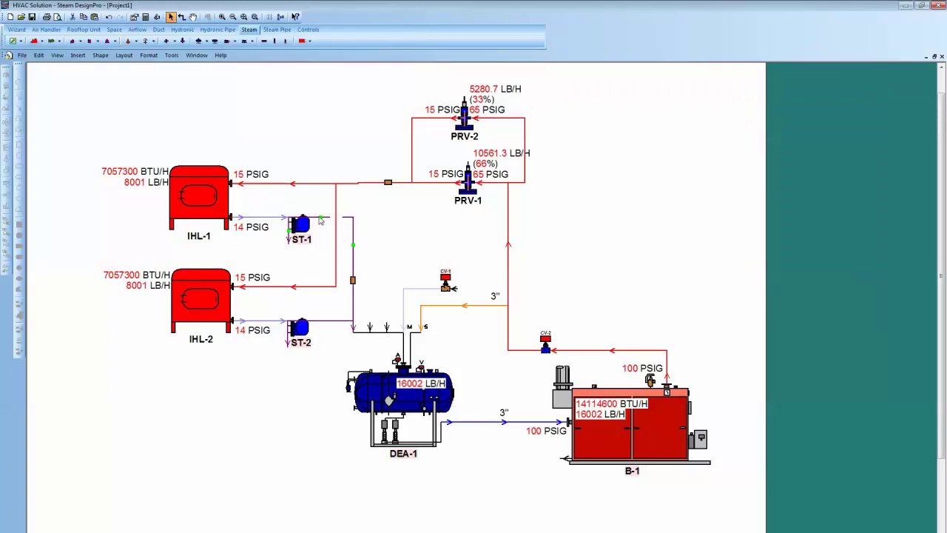
- Raise the ST-1 outlet pipe to meet the vertical return line and check ST-1's properties
drag(320, 217, 321, 201)
click(305, 138)
double_click(302, 226)
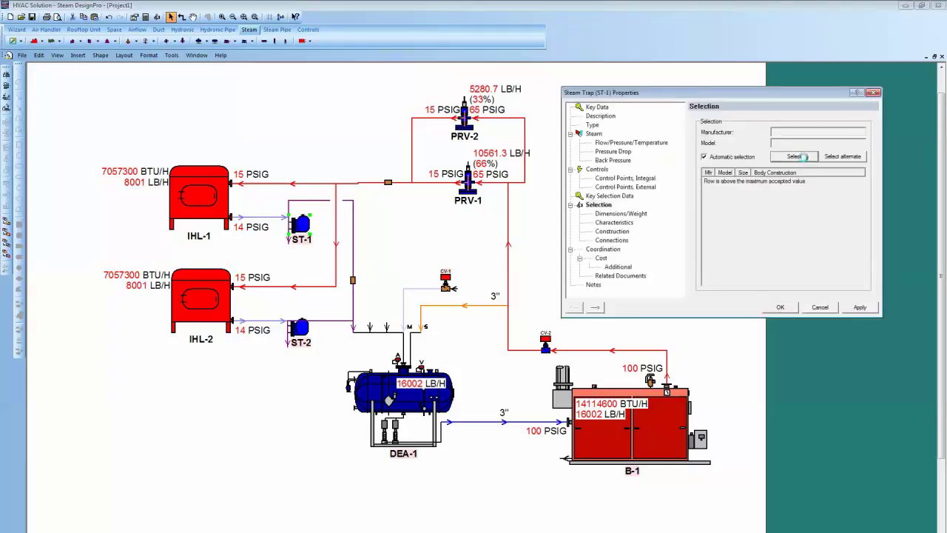
click(780, 307)
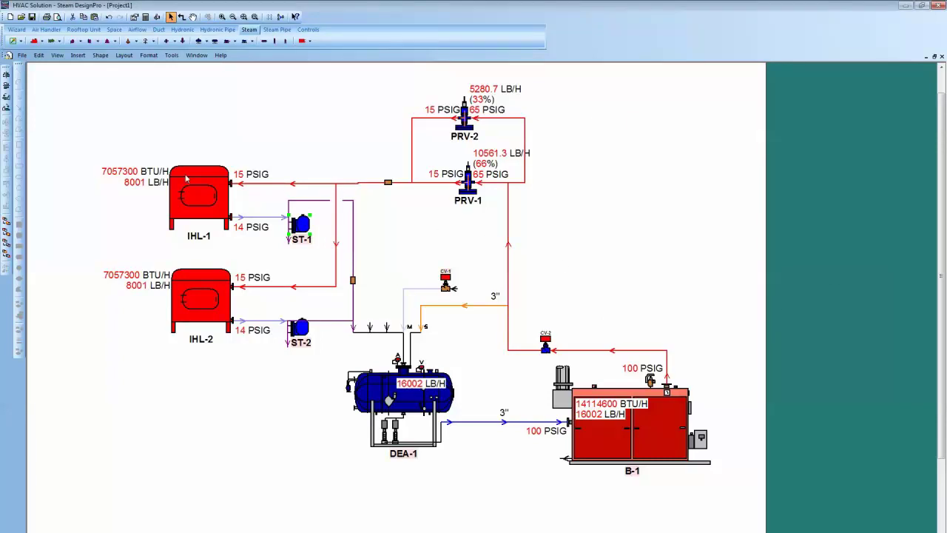
- Set both IHL-1 and IHL-2 component flows to 800 lb/h and rerun equipment selection
drag(192, 122, 199, 309)
double_click(199, 310)
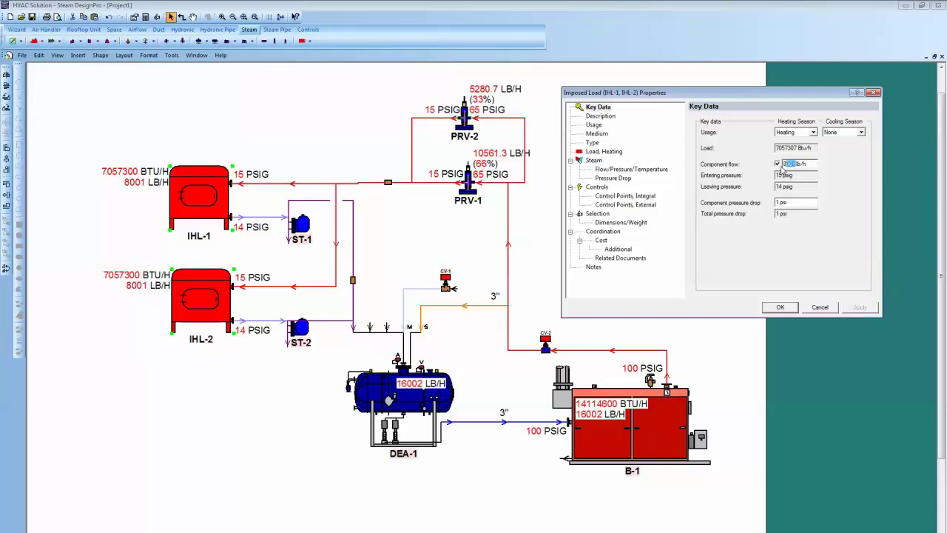
text(8800)
key(BackSpace)
key(BackSpace)
key(BackSpace)
text(0)
click(780, 307)
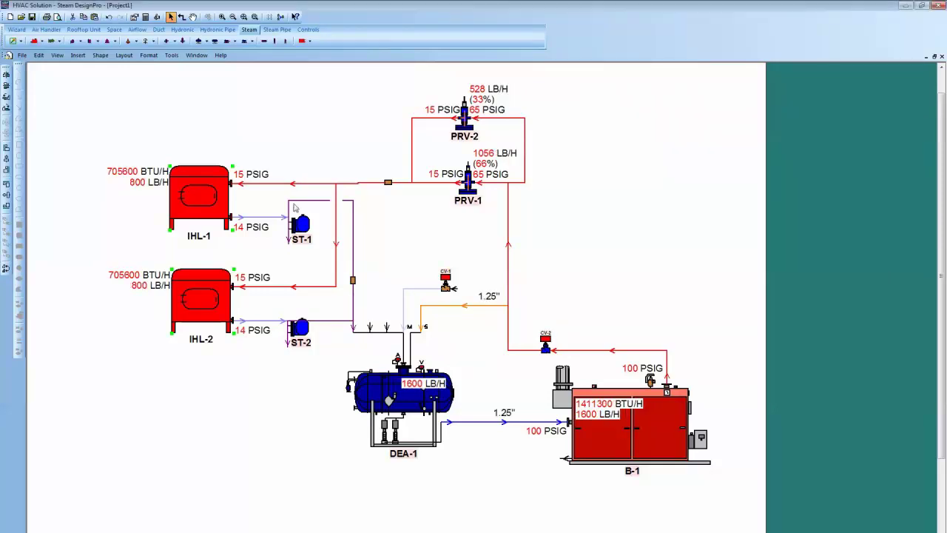
click(157, 19)
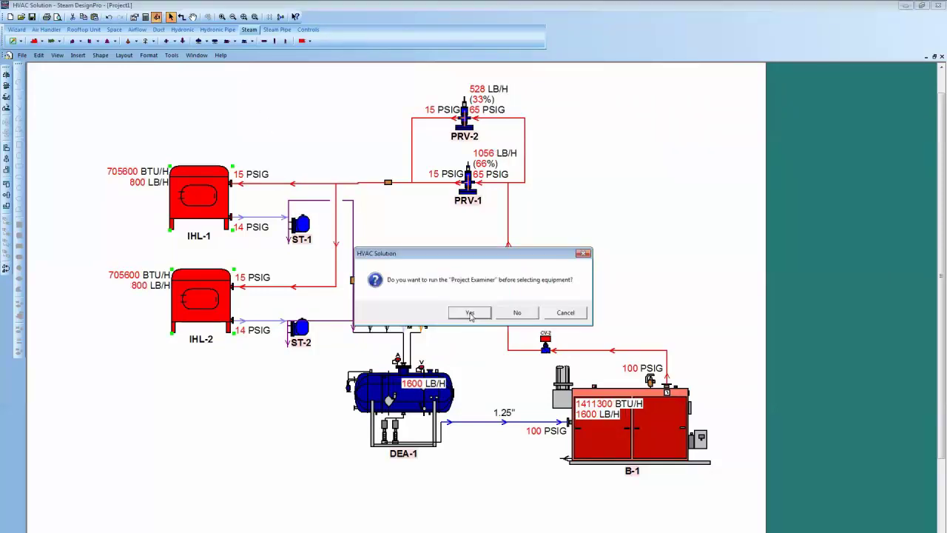
click(515, 311)
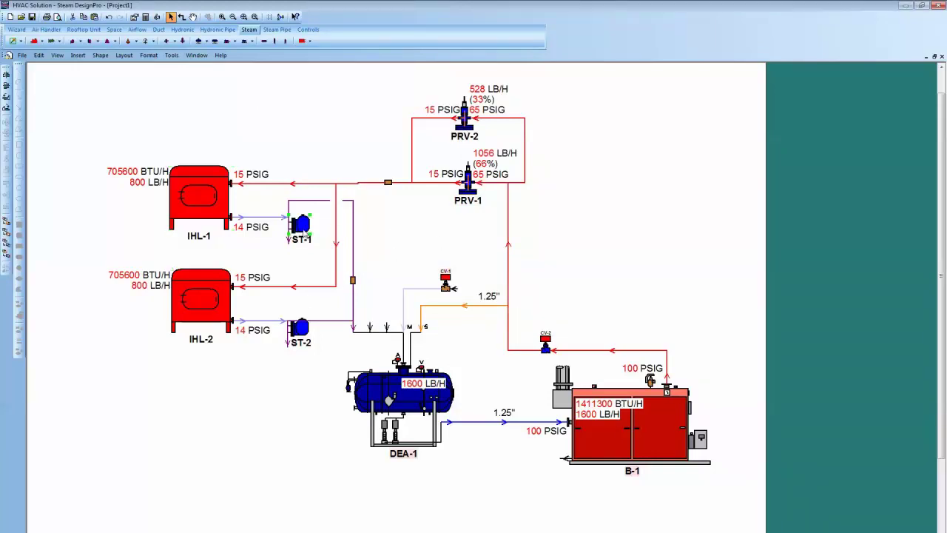
- Switch ST-1 to an alternate B Series inverted bucket trap, the Spirax Sarco B2-15
double_click(304, 234)
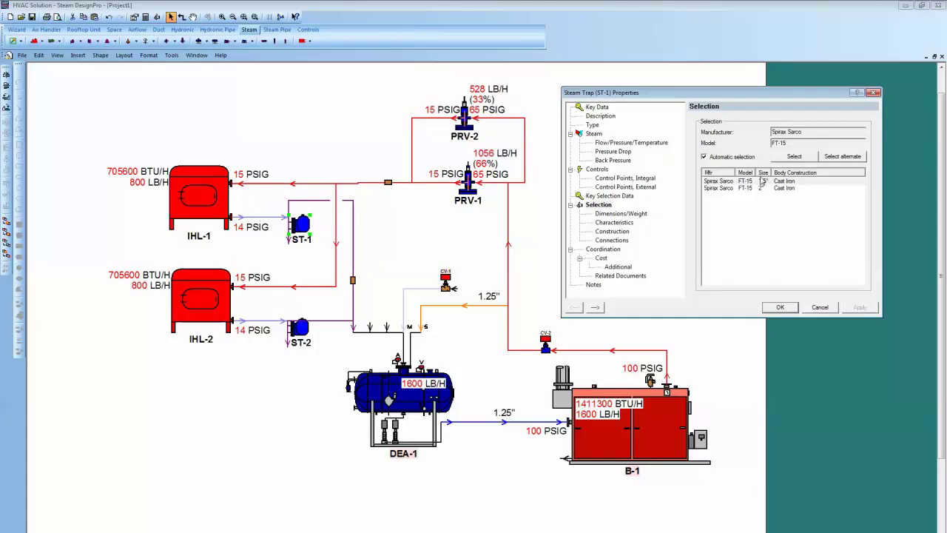
click(841, 157)
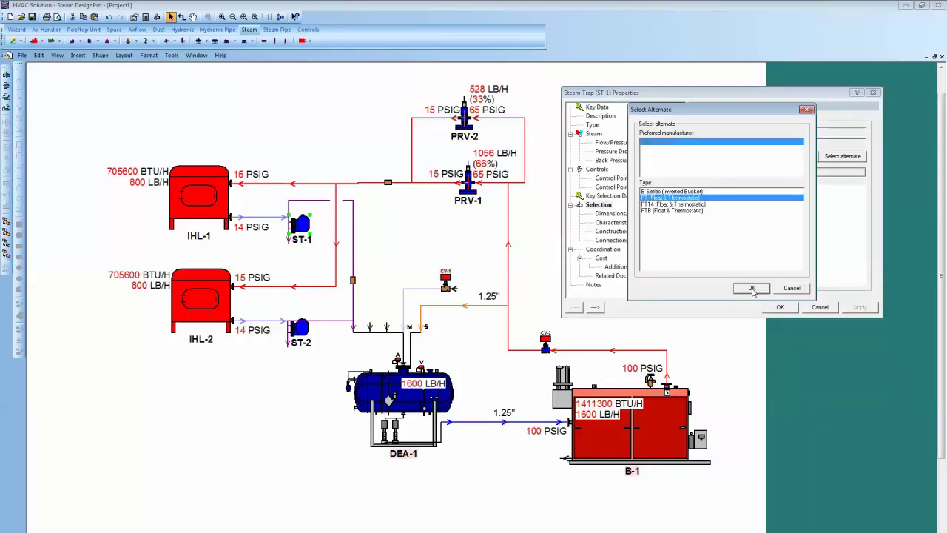
click(684, 192)
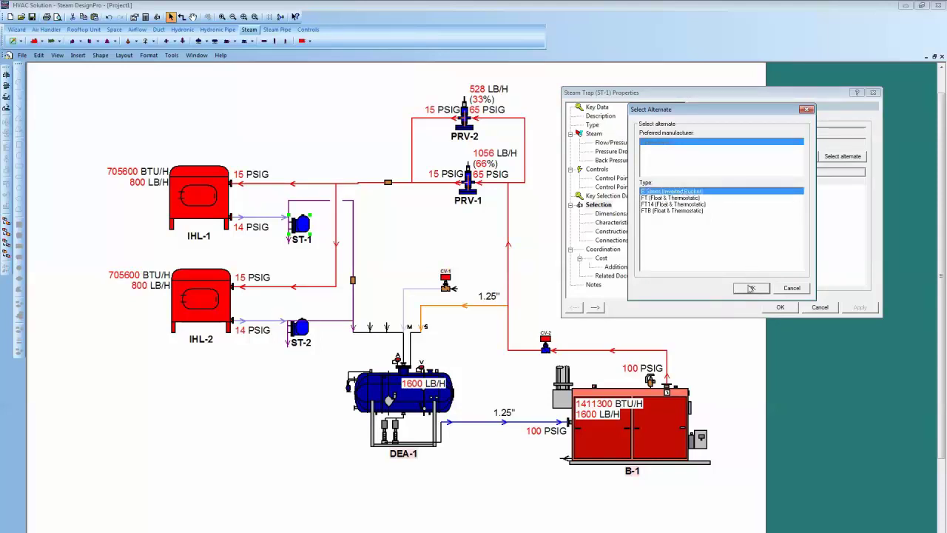
click(750, 288)
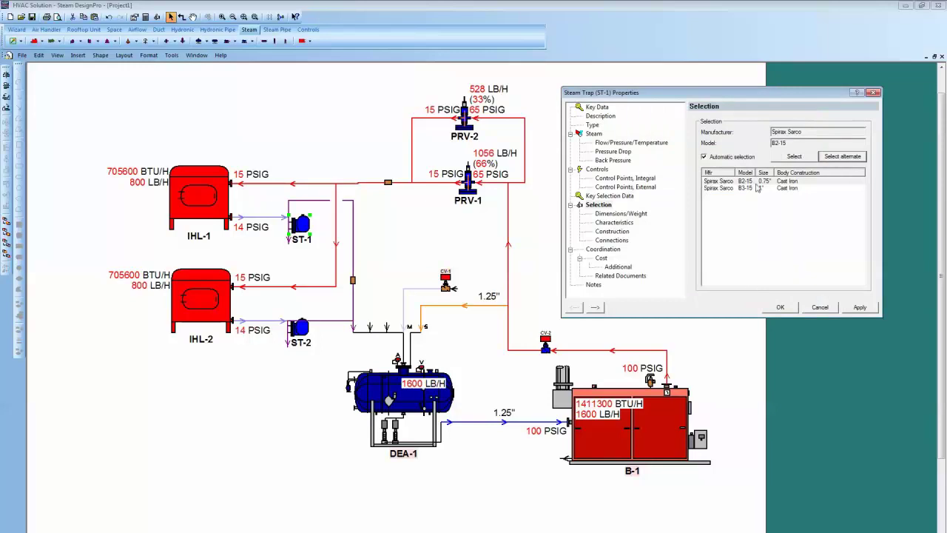
click(779, 307)
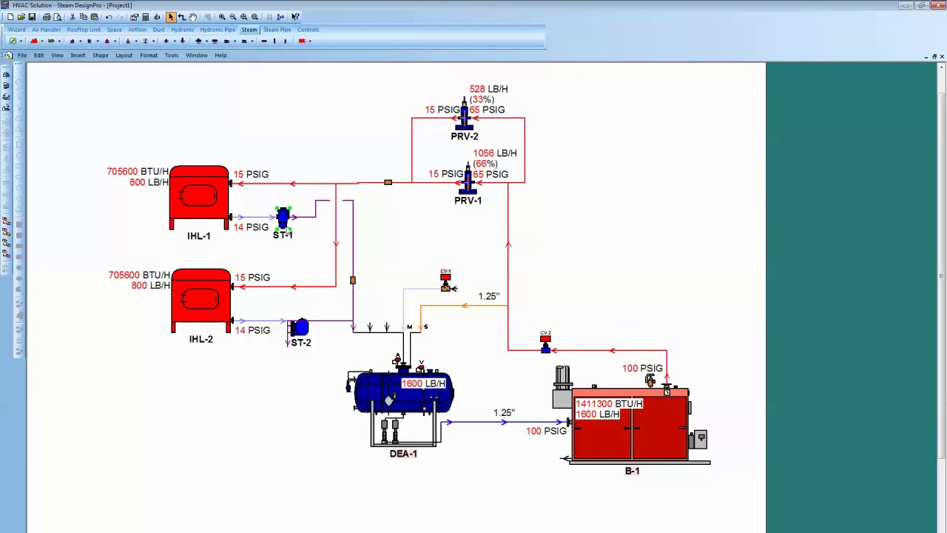
- Check ST-1's dimensions, characteristics, construction and connections: 15 psig rating, 1" inlet, 0.75" outlet
double_click(285, 220)
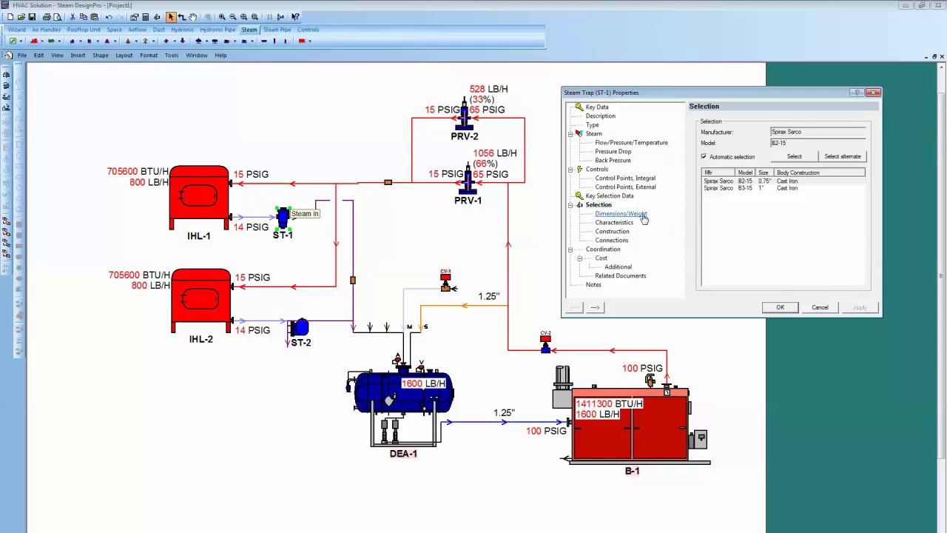
click(622, 214)
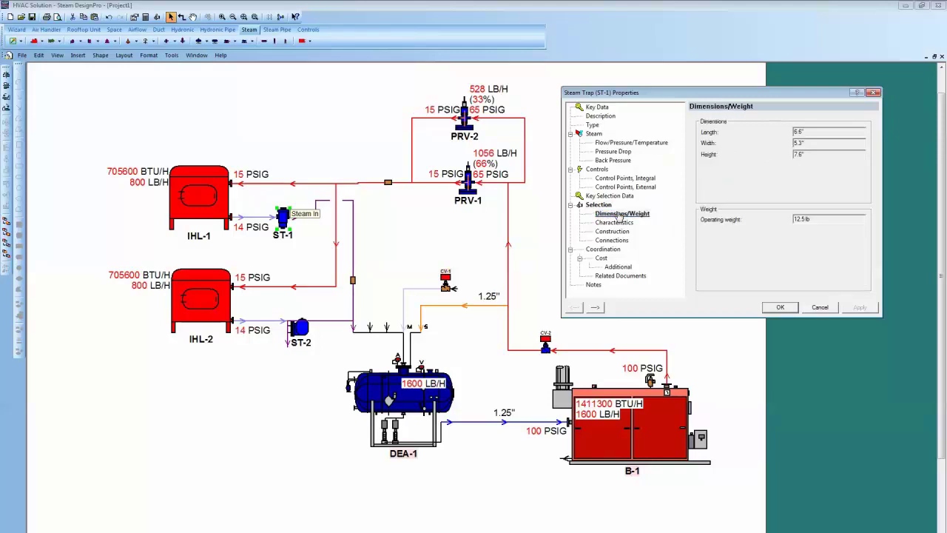
click(614, 223)
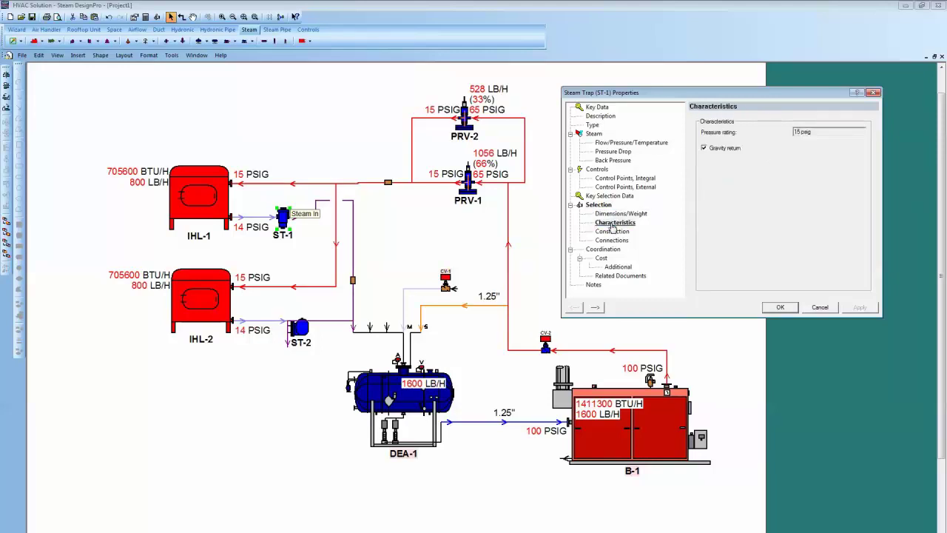
click(613, 231)
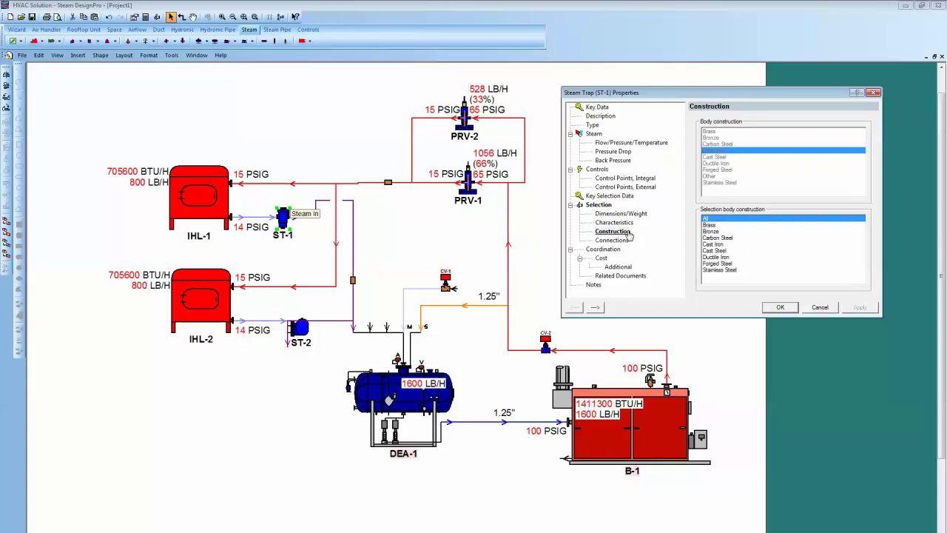
click(618, 240)
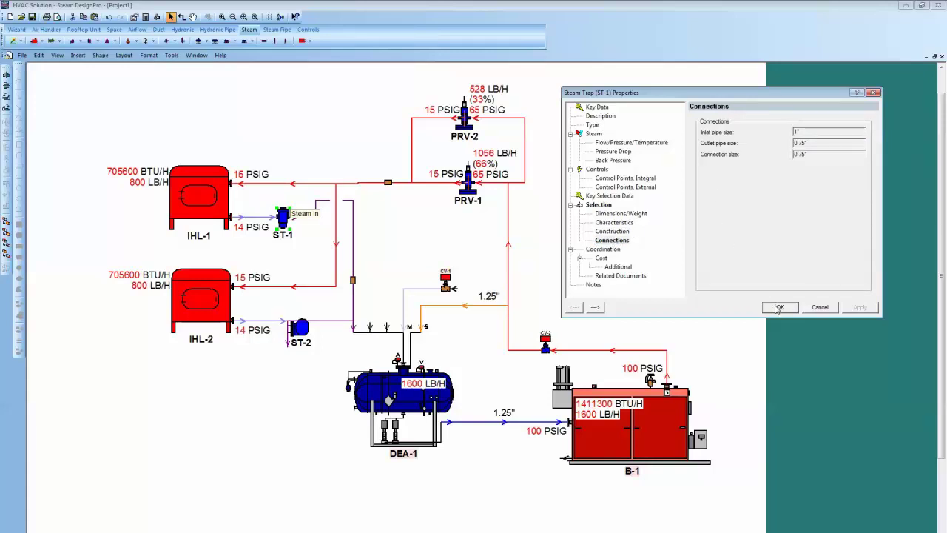
click(771, 309)
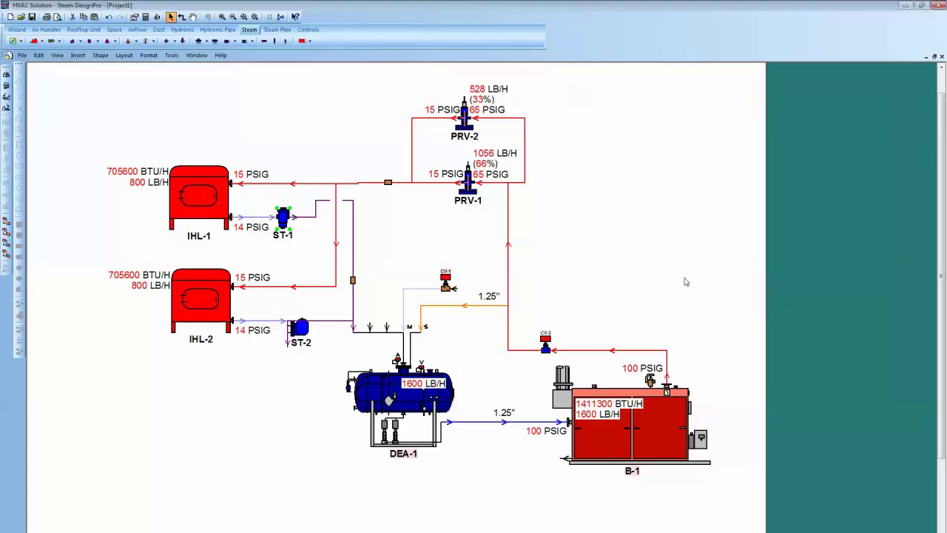
scroll(688, 356, up, 2)
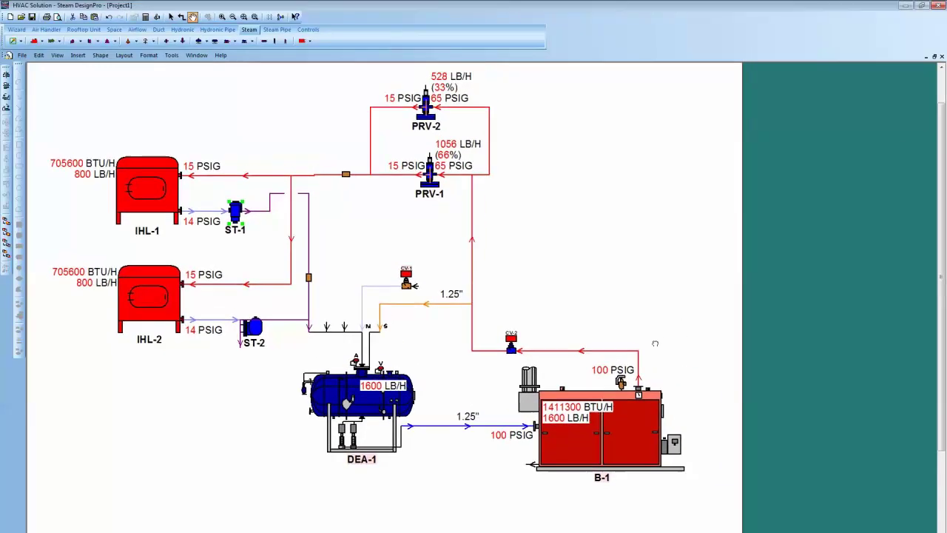
- Choose an alternate Cleaver-Brooks FLX watertube boiler for B-1 on its Selection page
double_click(629, 447)
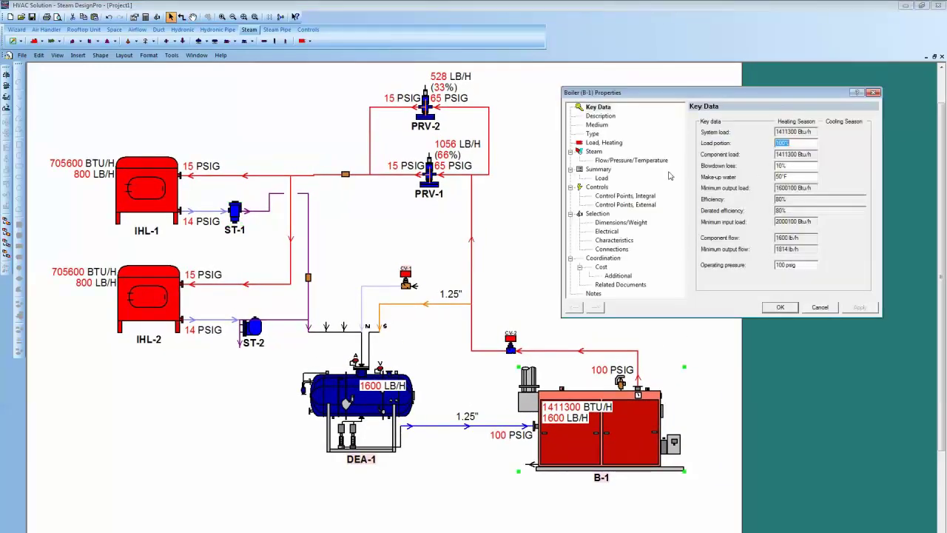
click(599, 213)
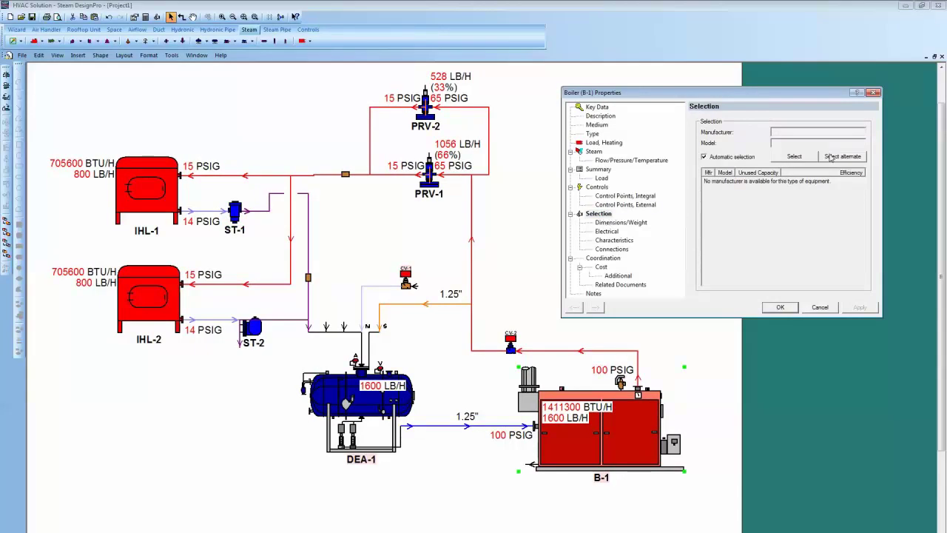
click(841, 156)
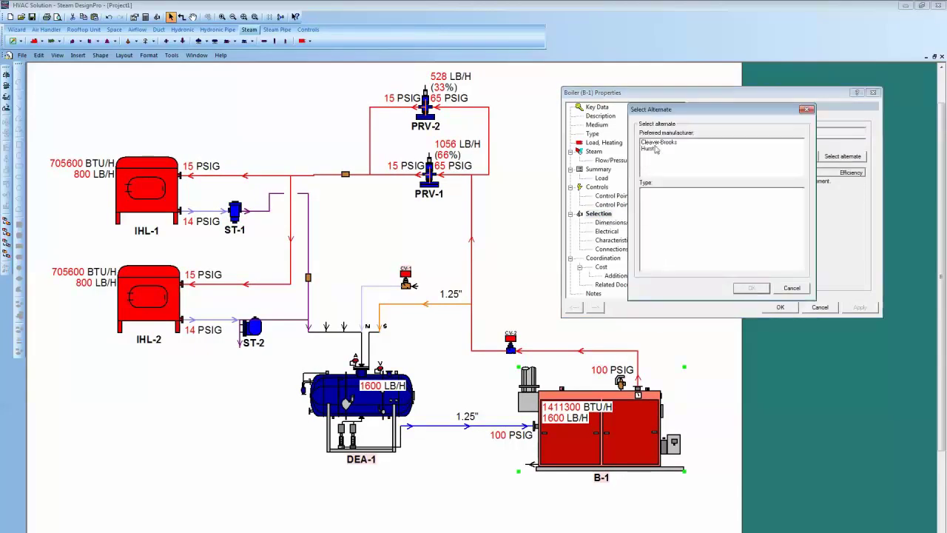
click(658, 143)
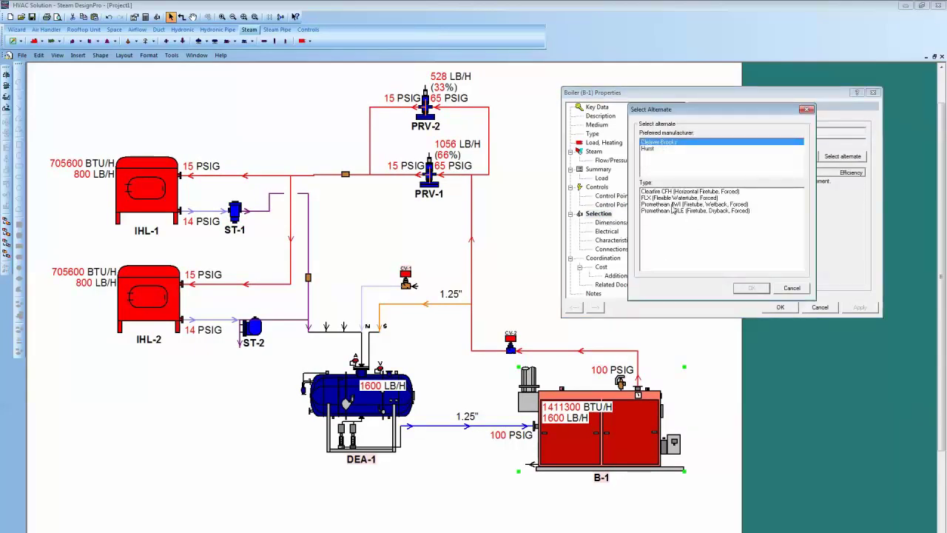
click(672, 198)
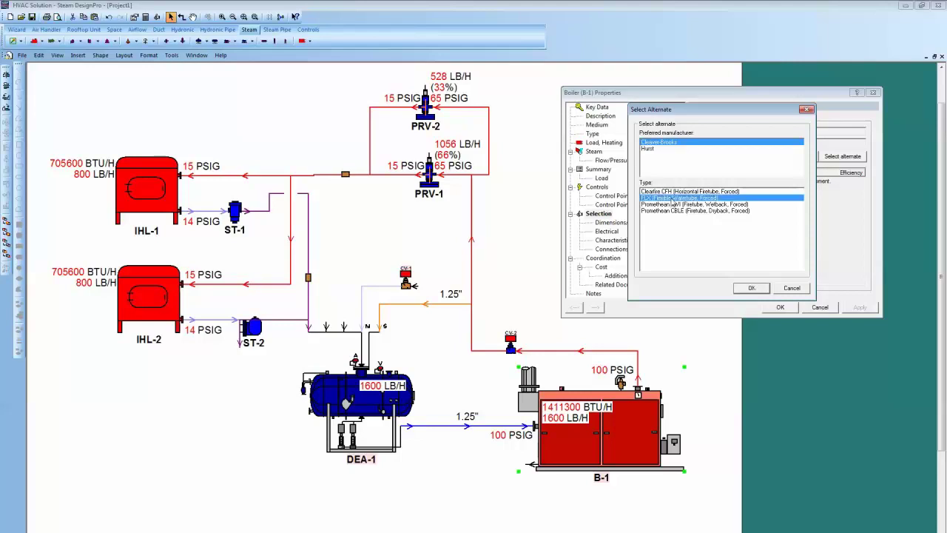
click(750, 288)
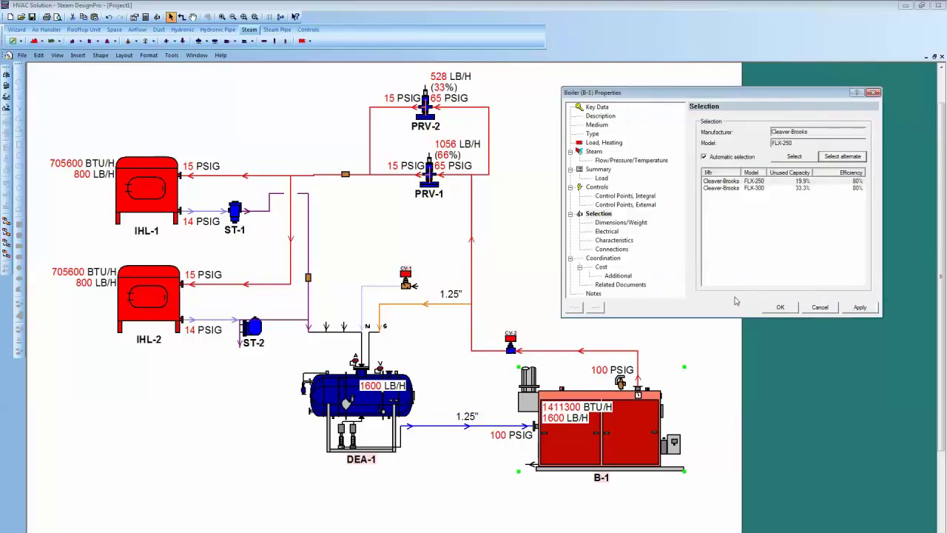
click(780, 307)
- Nudge boiler B-1 down slightly and review its dimensions, weight and electrical data
drag(623, 420, 629, 463)
double_click(628, 463)
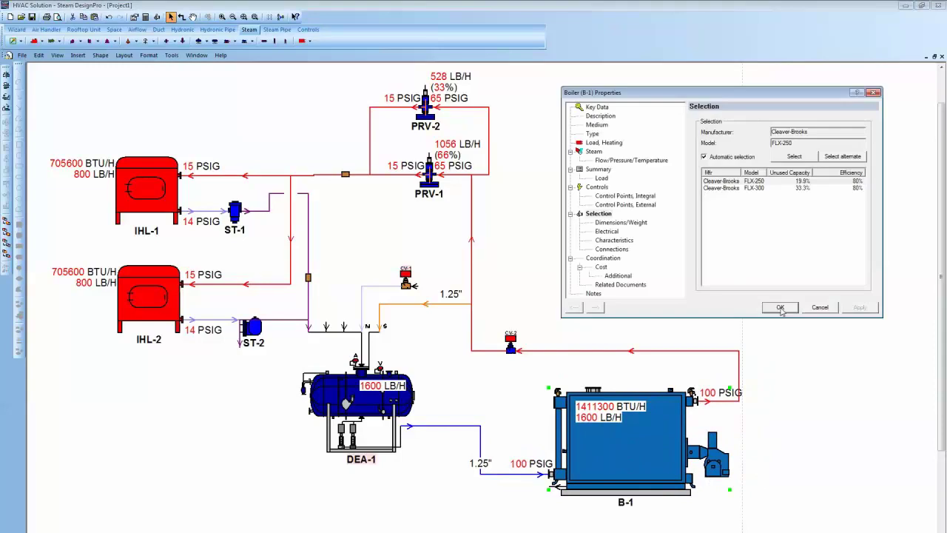
click(620, 222)
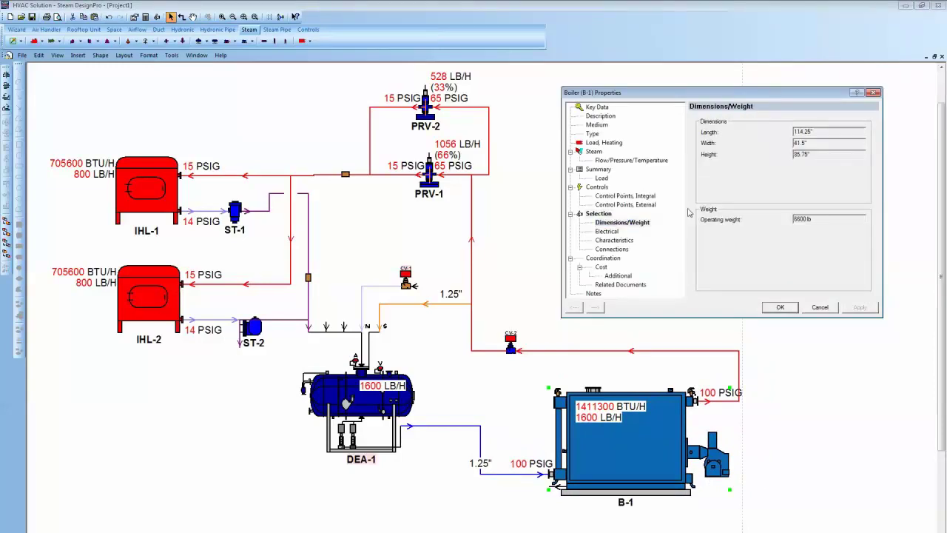
click(611, 233)
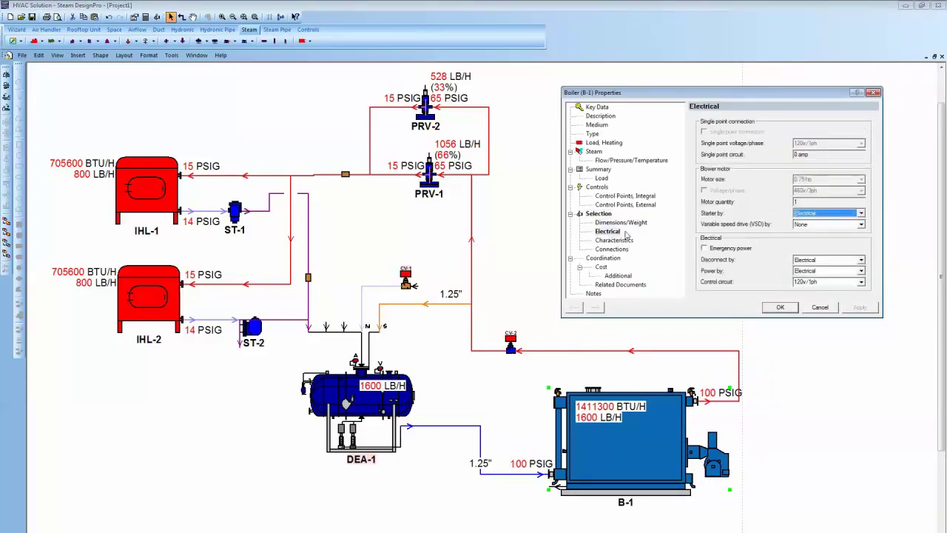
click(782, 308)
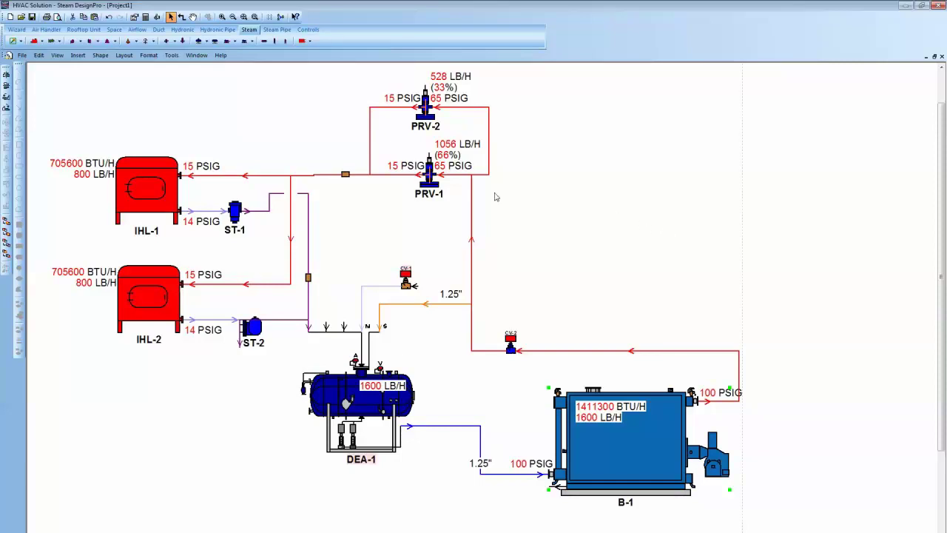
- Place a new steam trap ST-3 on the schematic
click(74, 41)
click(666, 211)
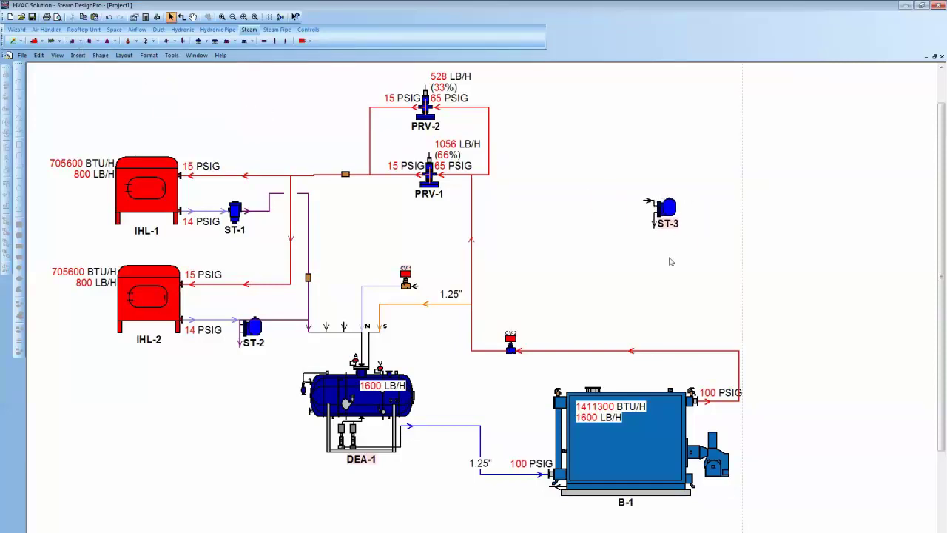
double_click(666, 209)
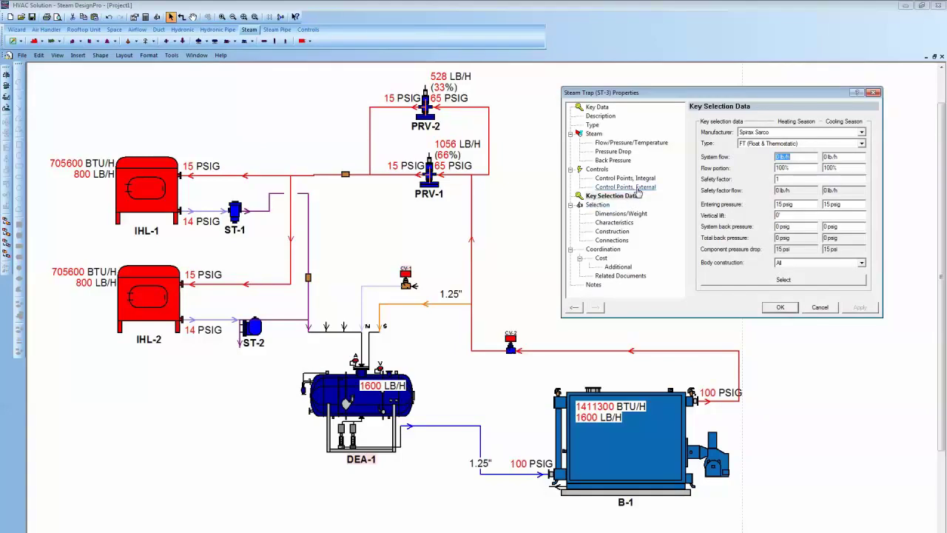
- Give ST-3 a 300 lb/h system flow and auto-size it as a Spirax Sarco FT-15
click(774, 157)
text(300)
click(783, 177)
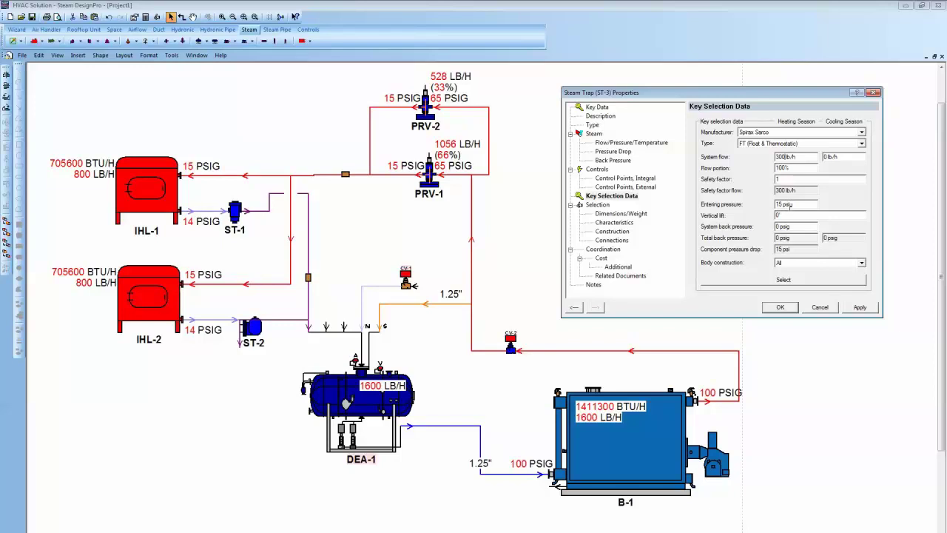
click(784, 280)
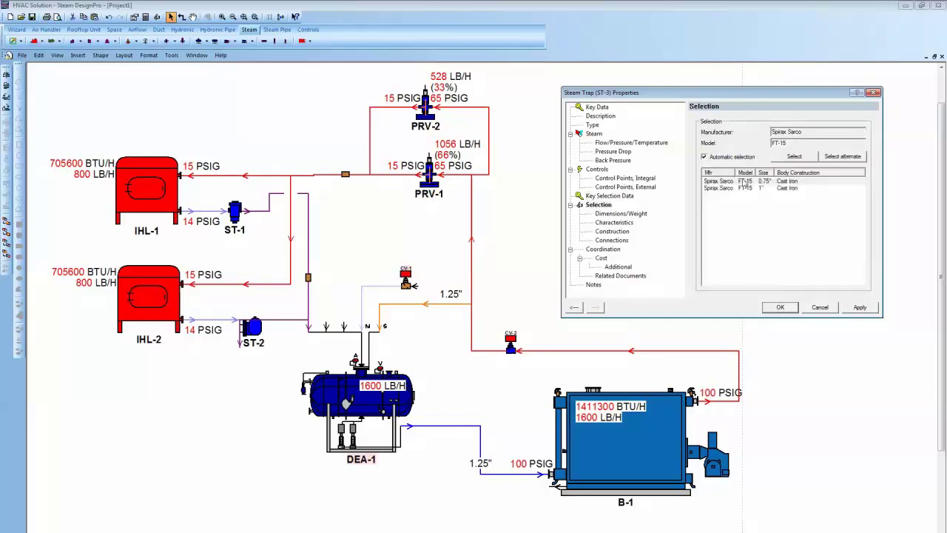
click(781, 307)
double_click(665, 207)
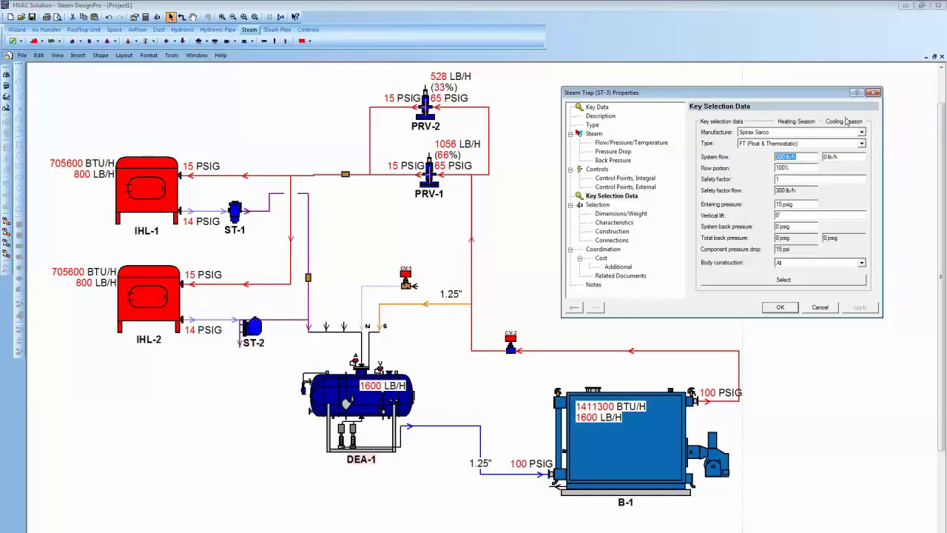
click(857, 94)
click(806, 159)
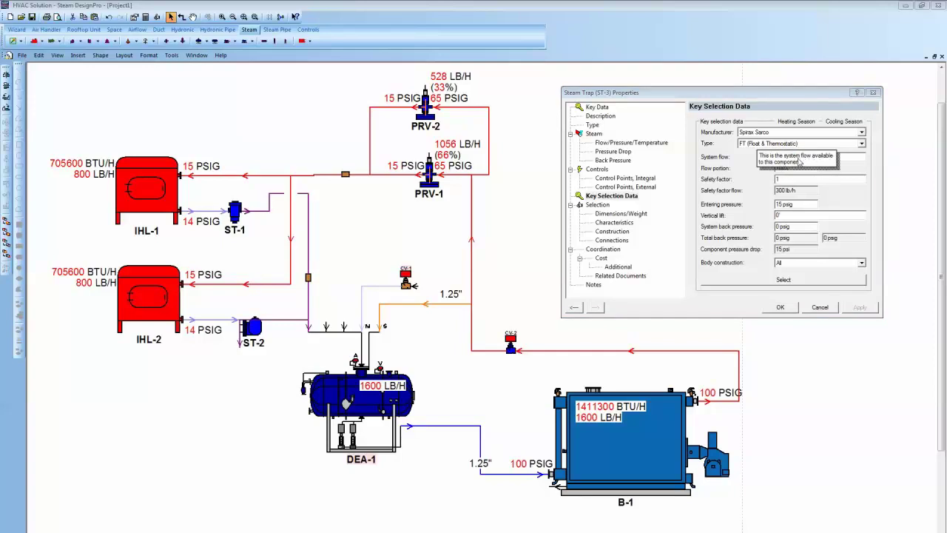
click(832, 112)
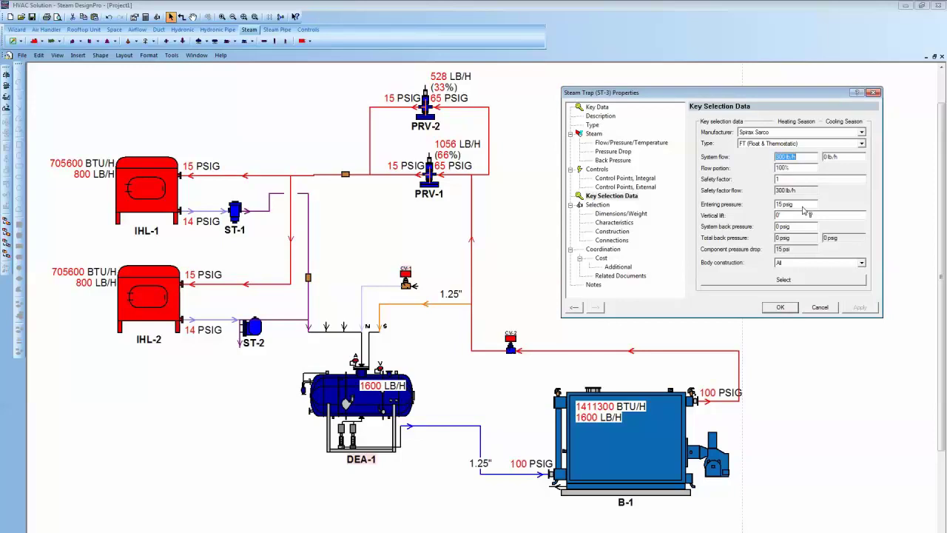
mouse_move(799, 207)
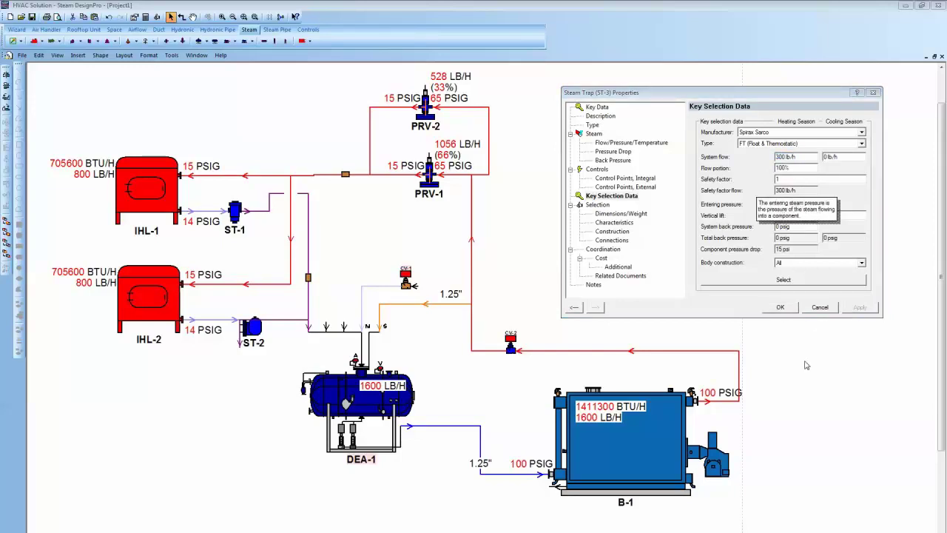
click(877, 141)
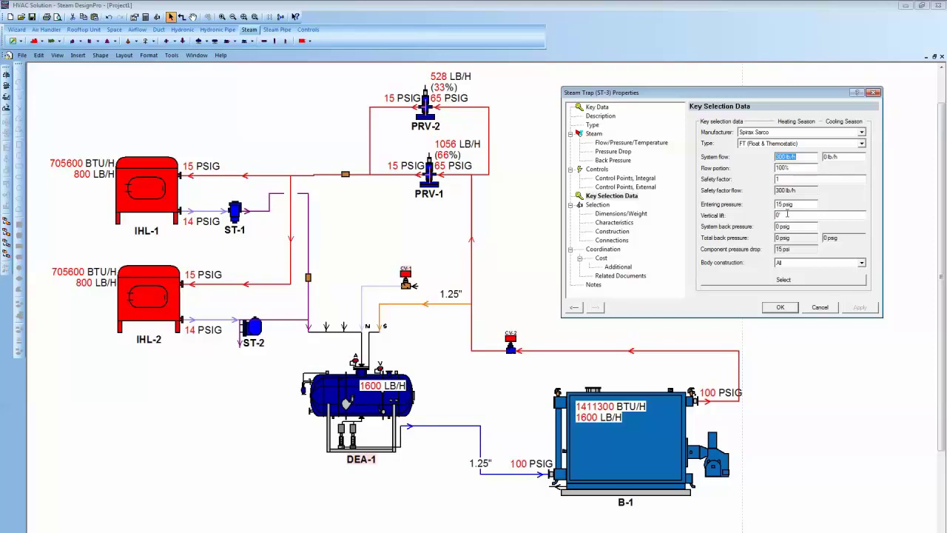
- Close ST-3's properties and cut the trap from the schematic
click(782, 312)
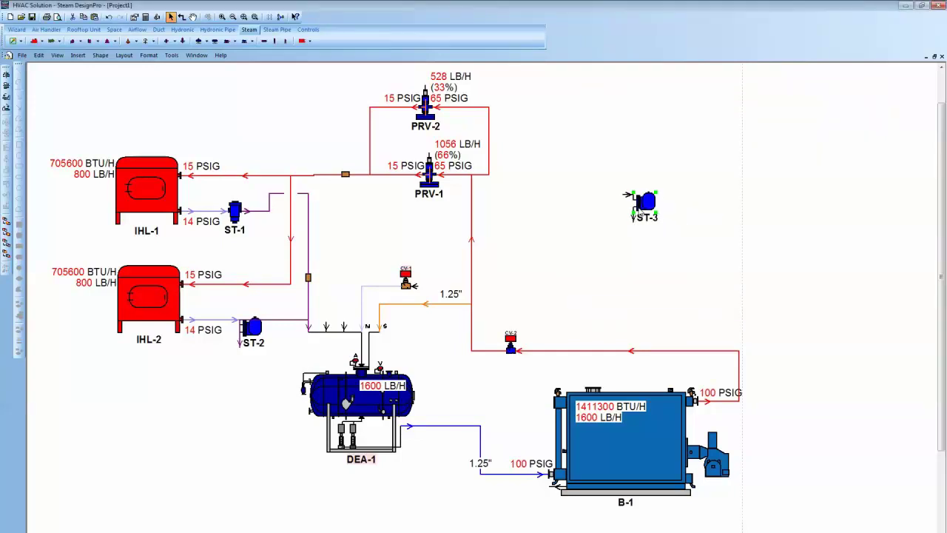
right_click(633, 200)
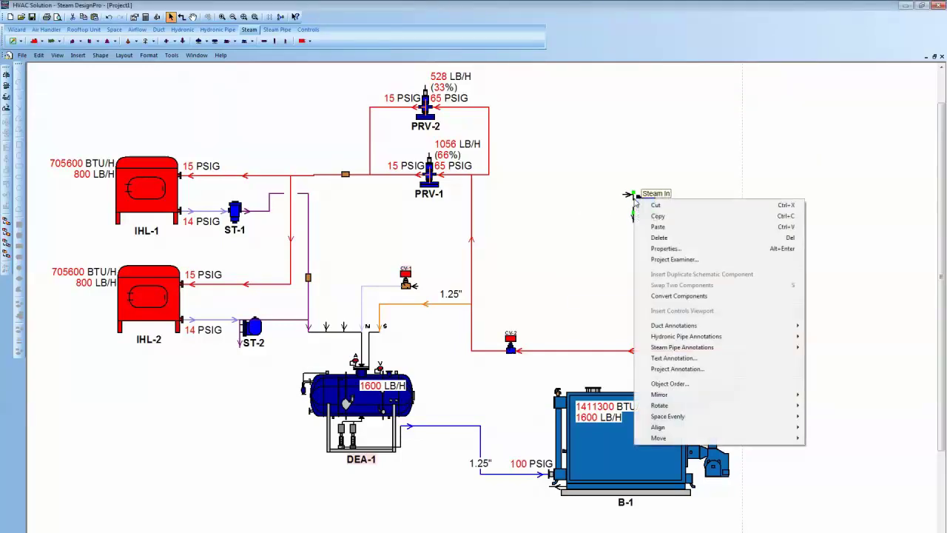
click(657, 207)
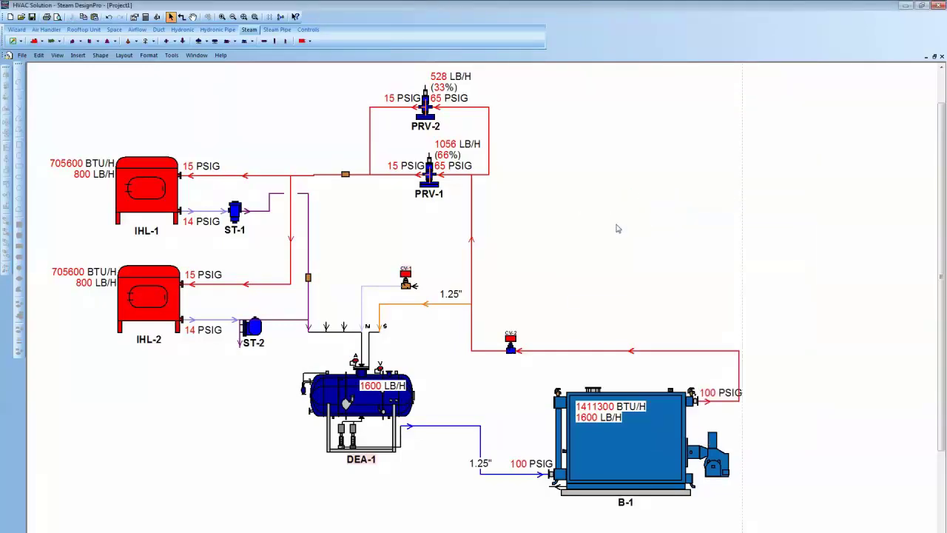
- In Coordination File Options, enable Detailed Report, Equipment Schedule, Related Documents Report and both units of measure
click(22, 55)
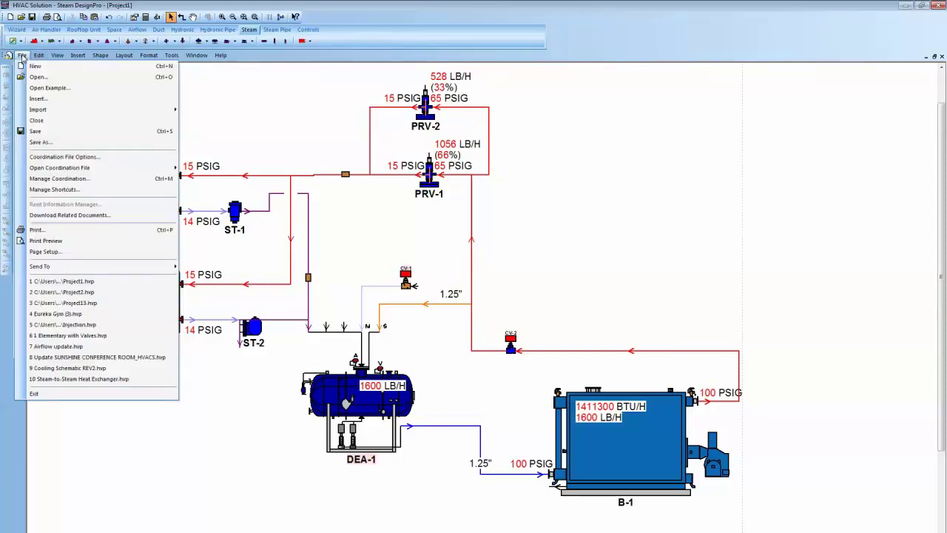
click(63, 157)
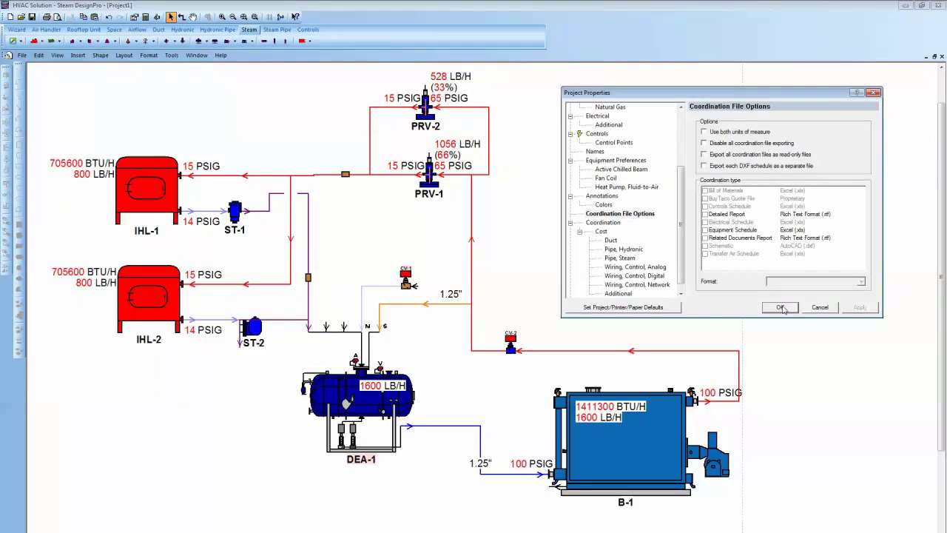
click(705, 215)
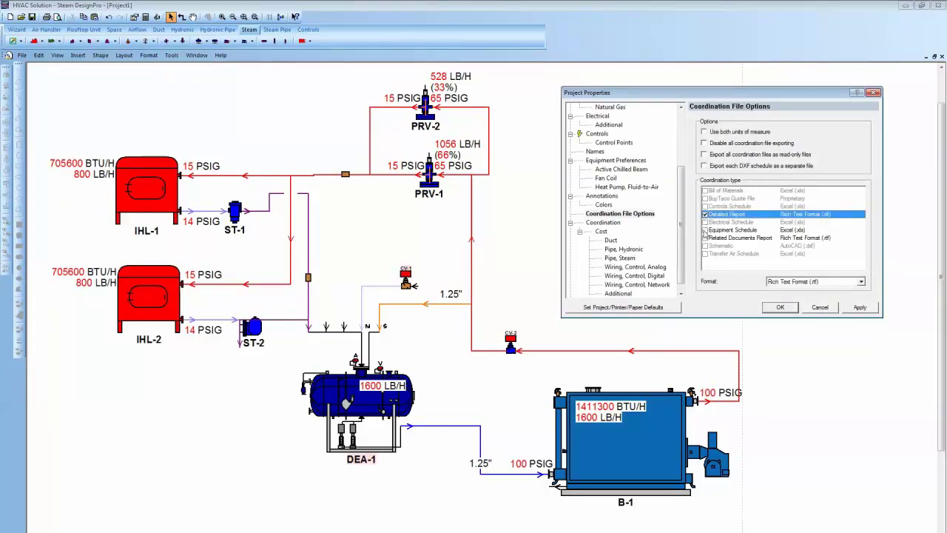
click(705, 230)
click(705, 239)
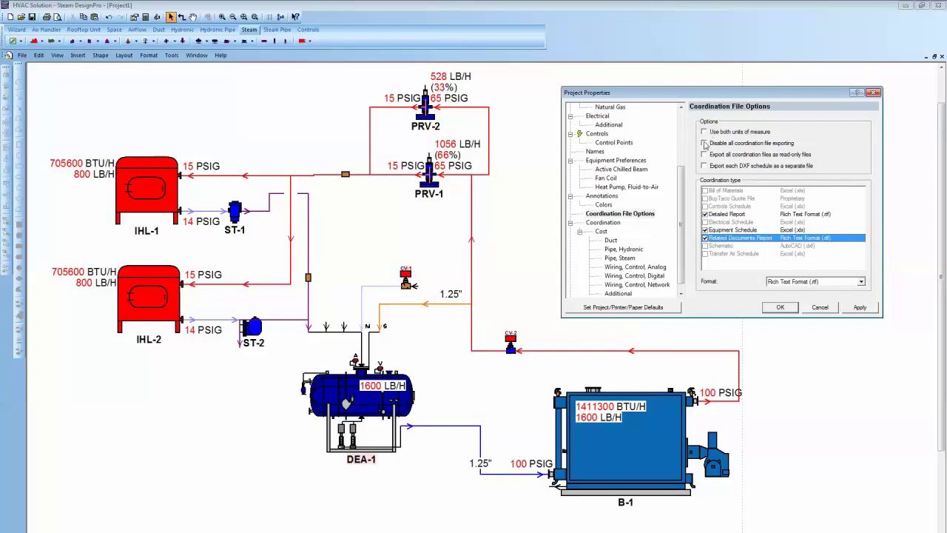
click(704, 132)
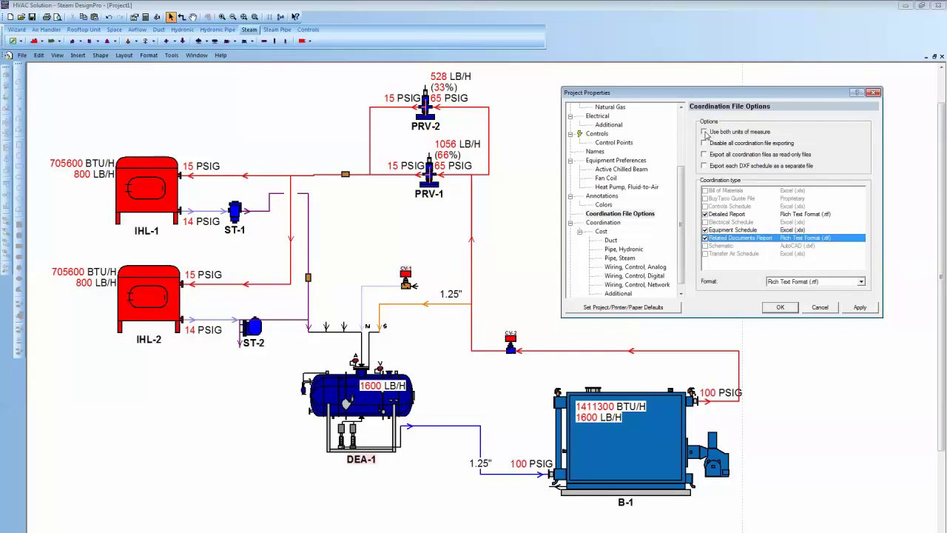
click(780, 307)
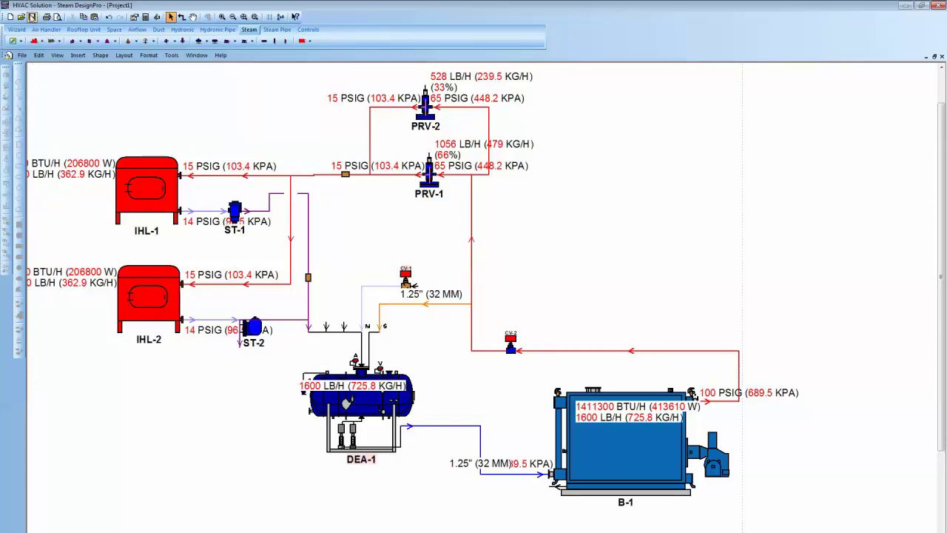
click(31, 17)
- Save over Project1.hvp and open 'Project1 - Equipment Schedule.xls' in Excel
key(Return)
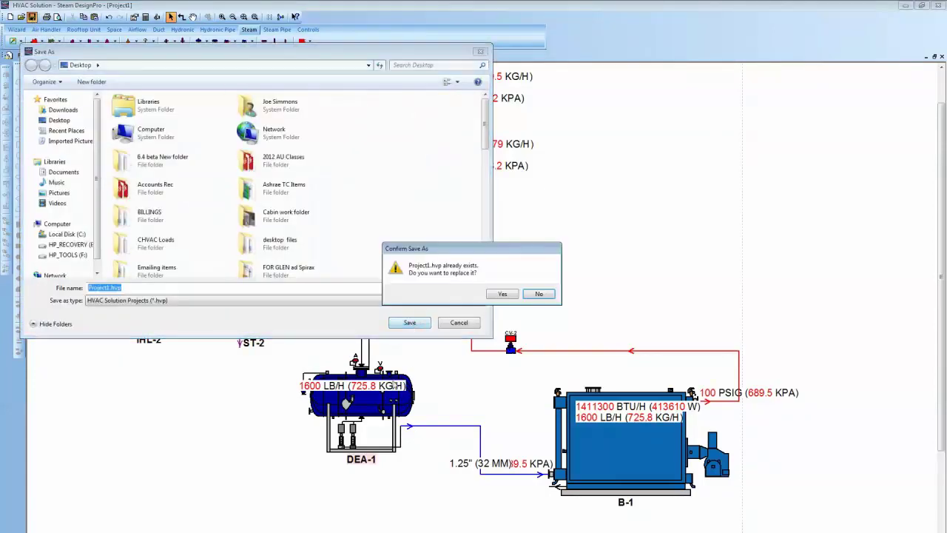
click(504, 297)
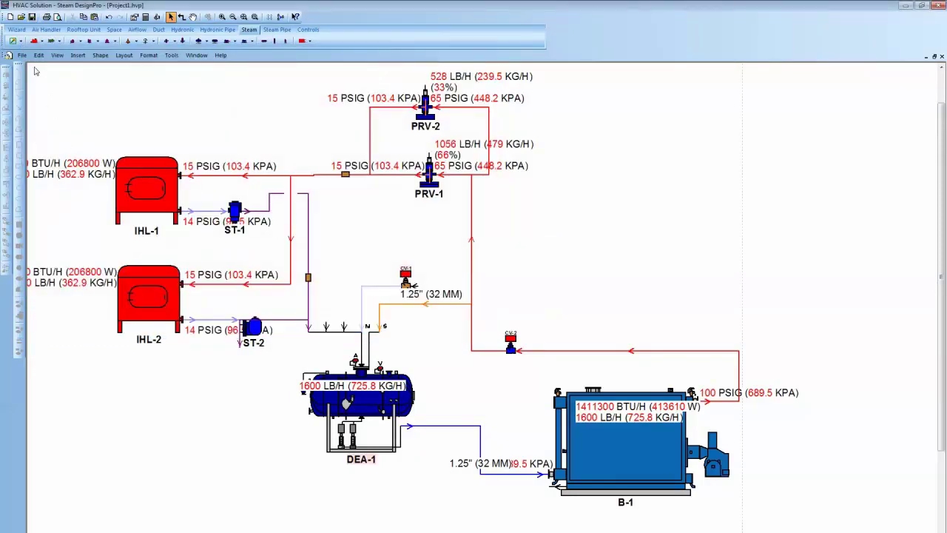
click(23, 55)
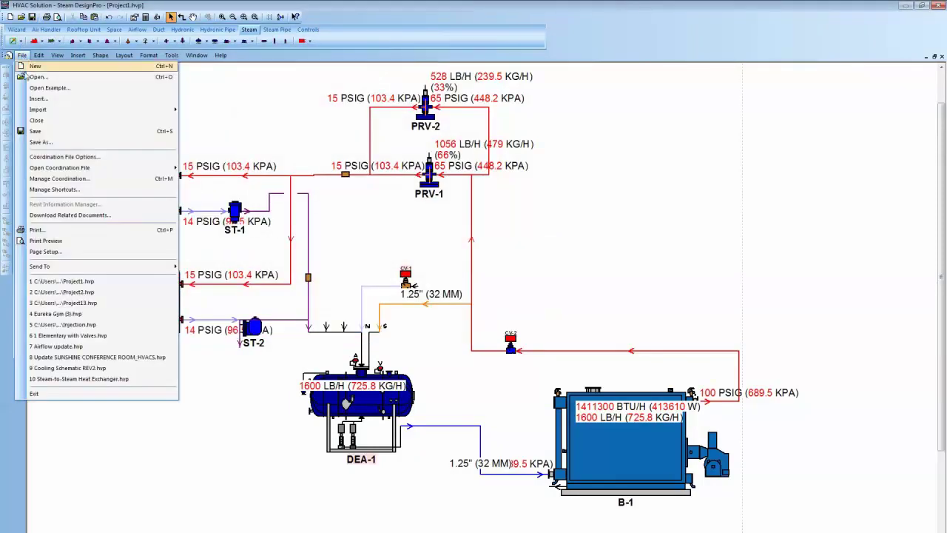
mouse_move(45, 172)
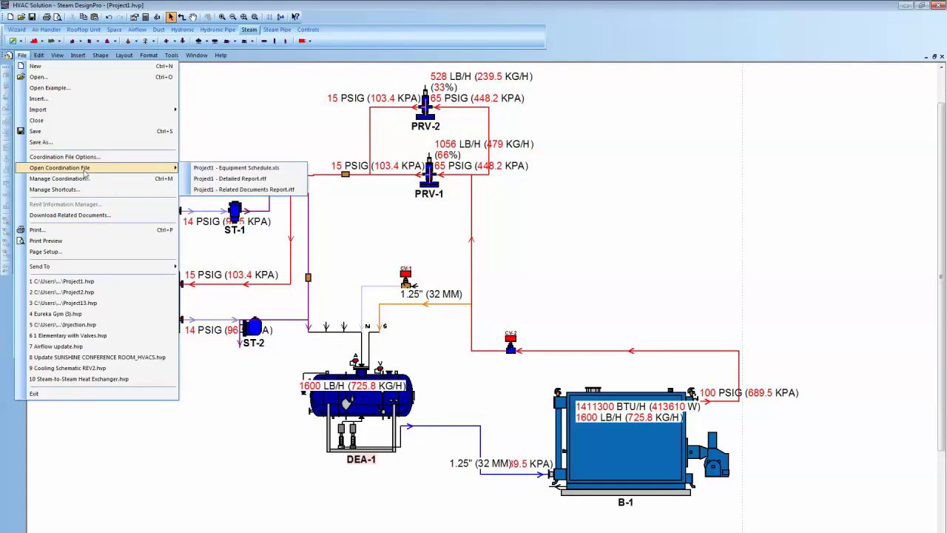
click(200, 169)
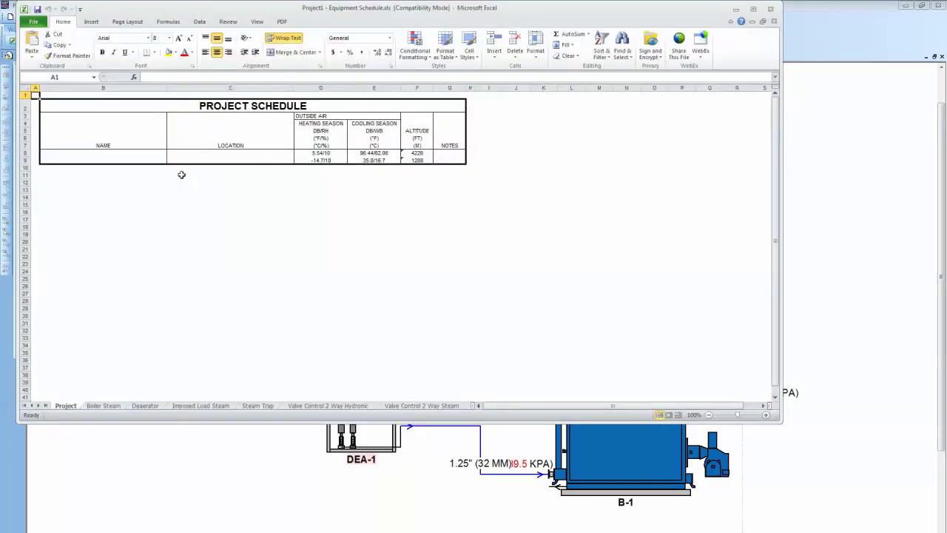
- Review the Boiler Steam, Steam Trap and Valve Pressure Reducing Steam schedules, then close the workbook
click(103, 406)
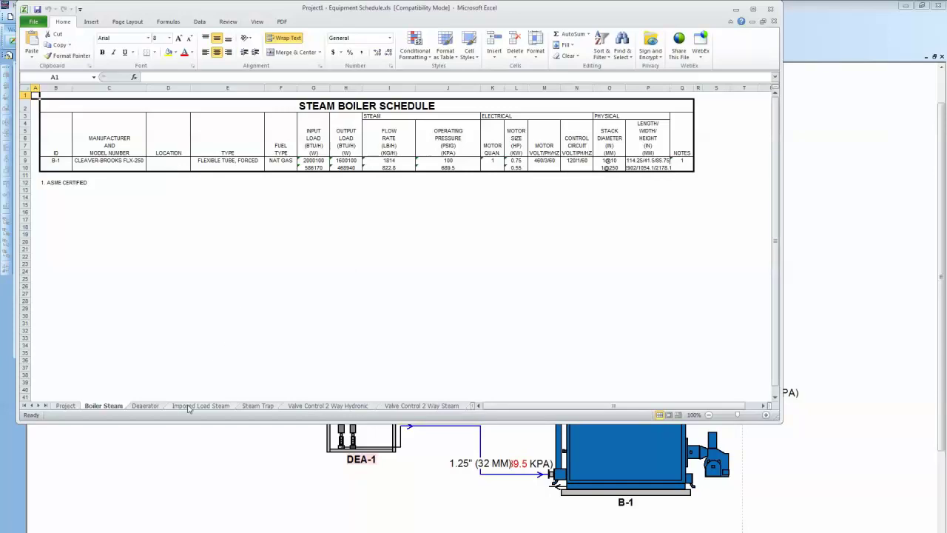
click(252, 407)
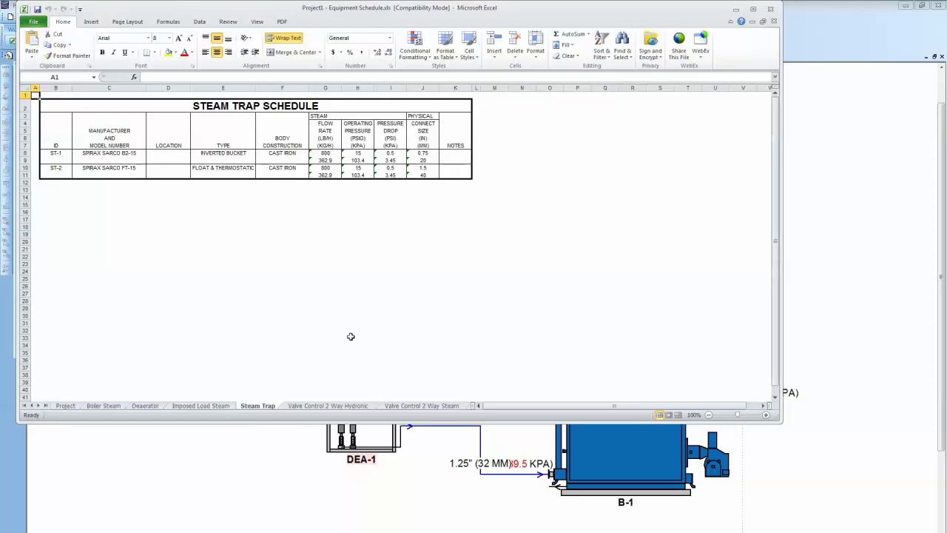
click(45, 407)
click(330, 406)
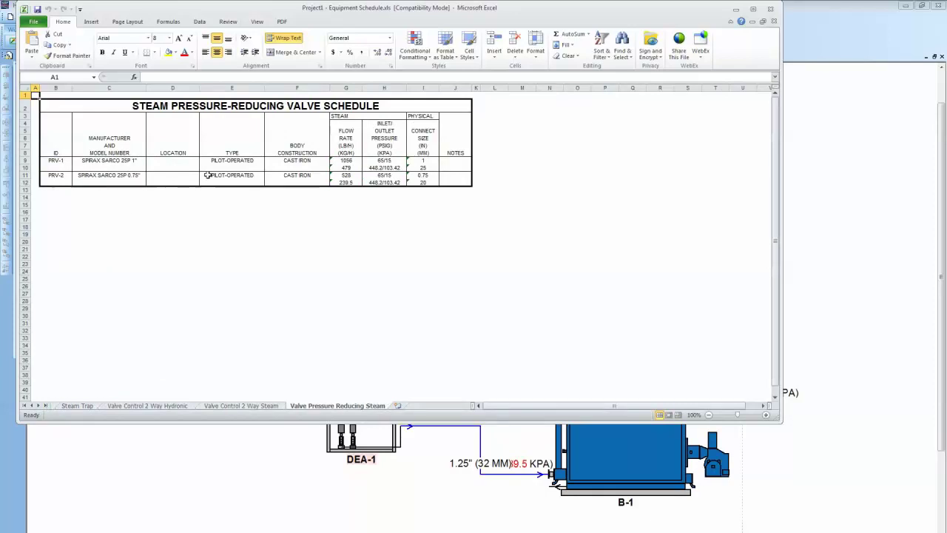
click(771, 9)
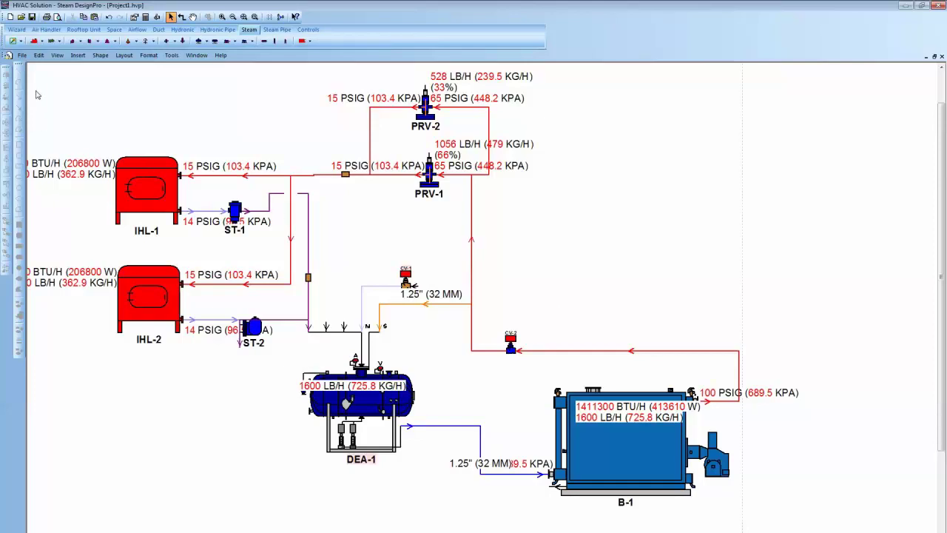
- Open the coordination file Project1 - Detailed Report.rtf
click(22, 55)
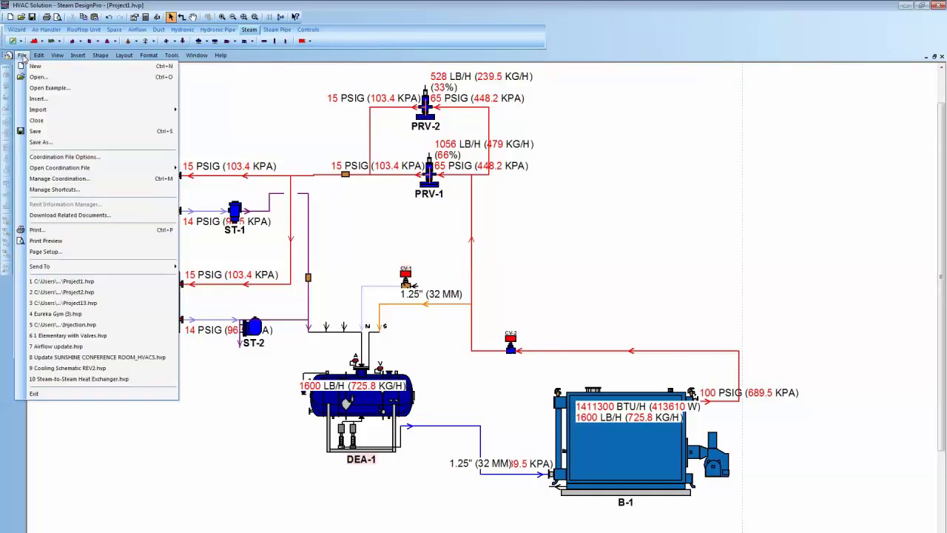
mouse_move(141, 167)
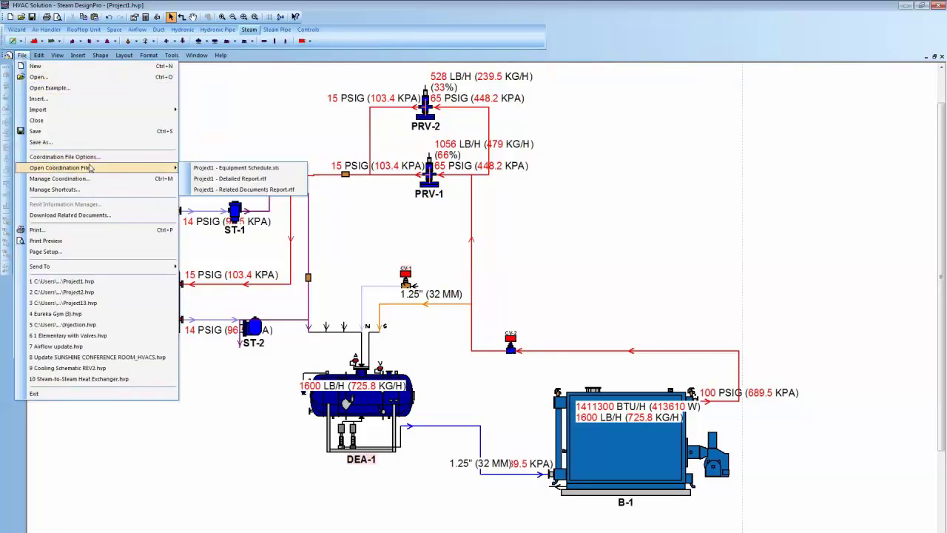
click(238, 178)
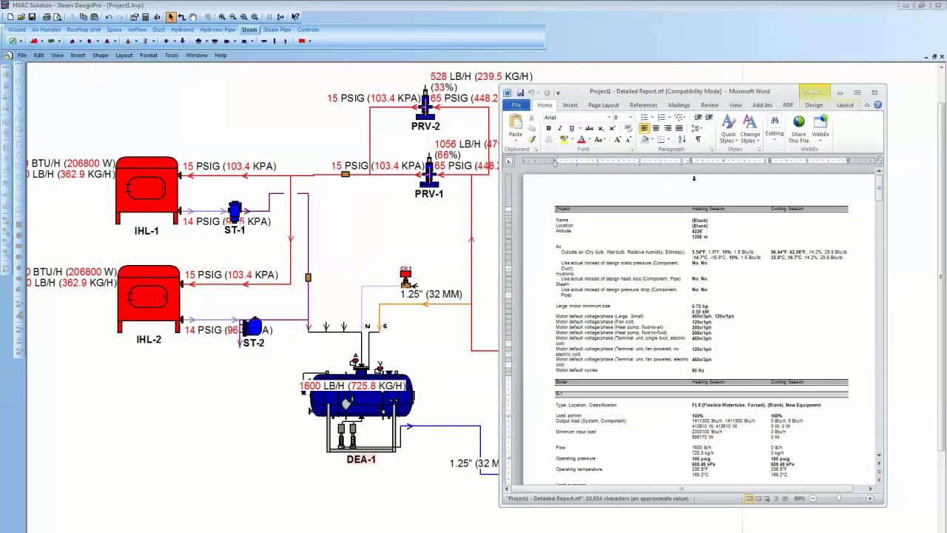
- Read the report's boiler, deaerator, imposed load and ST-1 sections, then close Word
scroll(634, 255, down, 1)
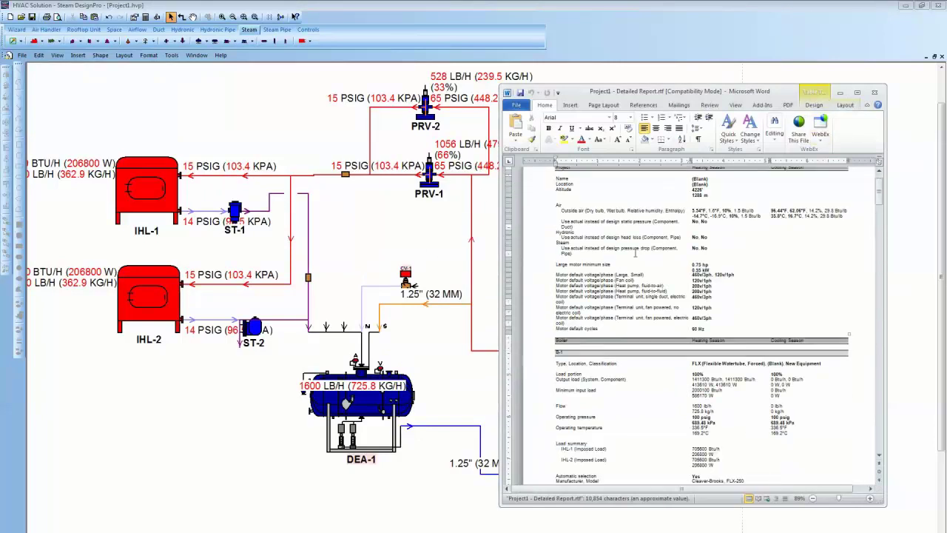
scroll(634, 255, down, 3)
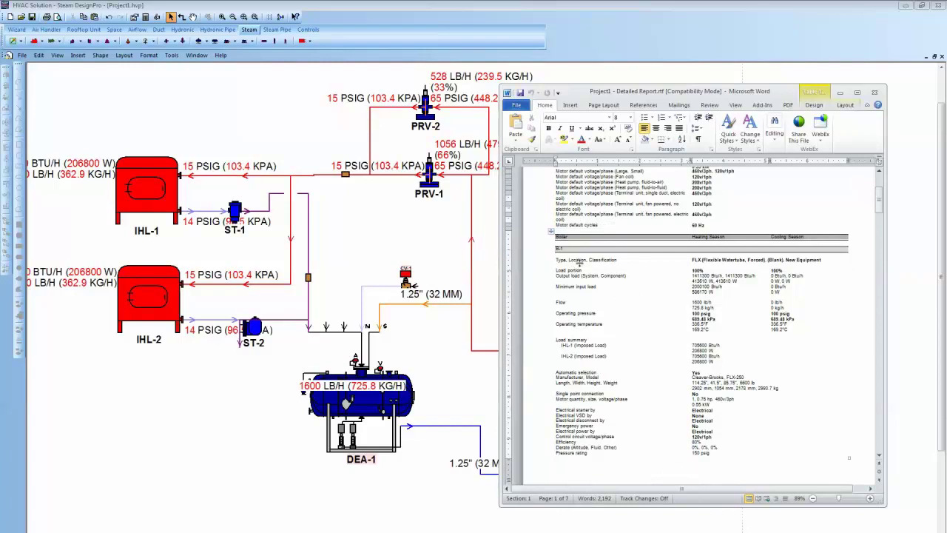
scroll(618, 287, down, 1)
scroll(703, 309, down, 4)
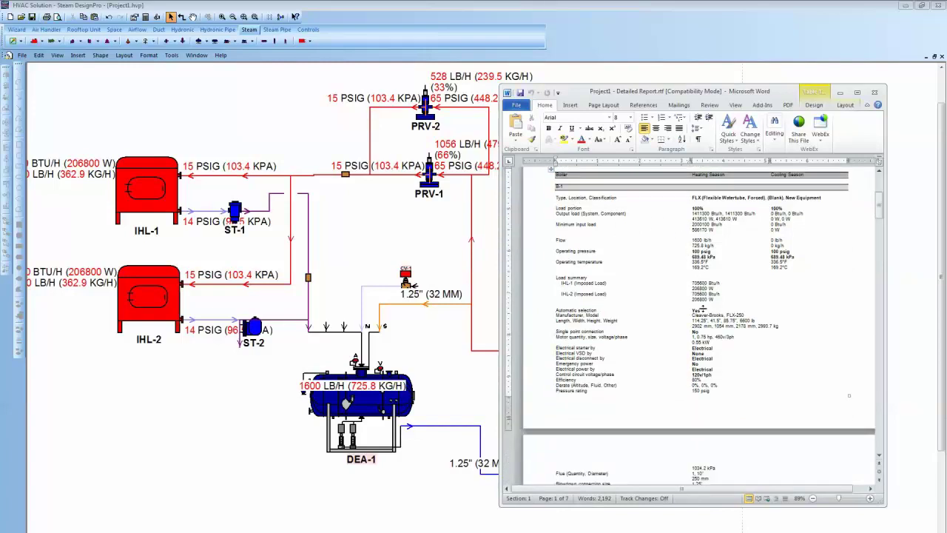
scroll(694, 341, down, 10)
scroll(675, 287, down, 4)
scroll(588, 315, down, 6)
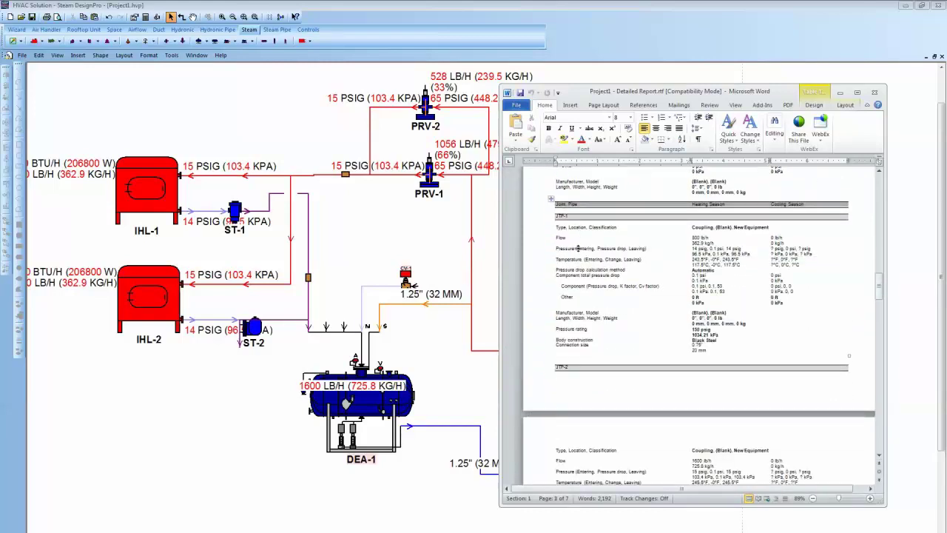
scroll(589, 265, down, 8)
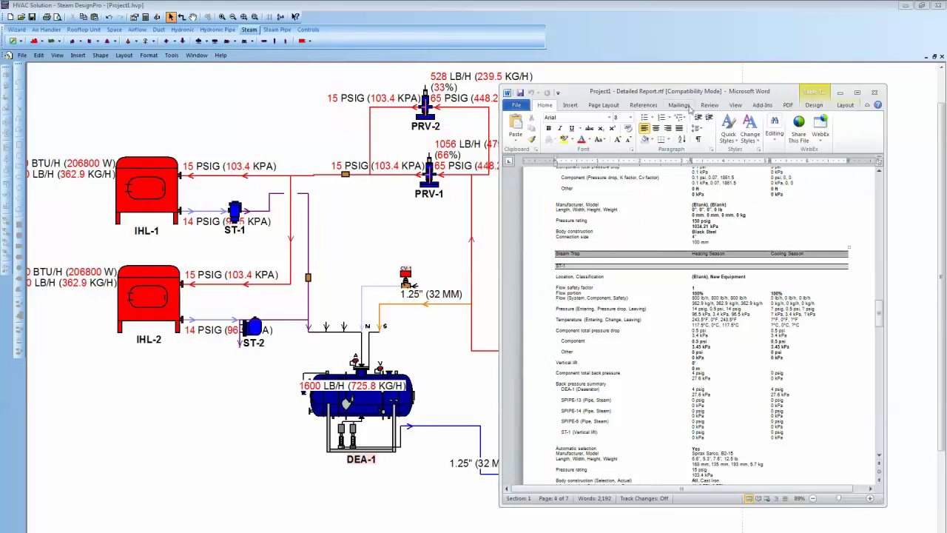
click(876, 93)
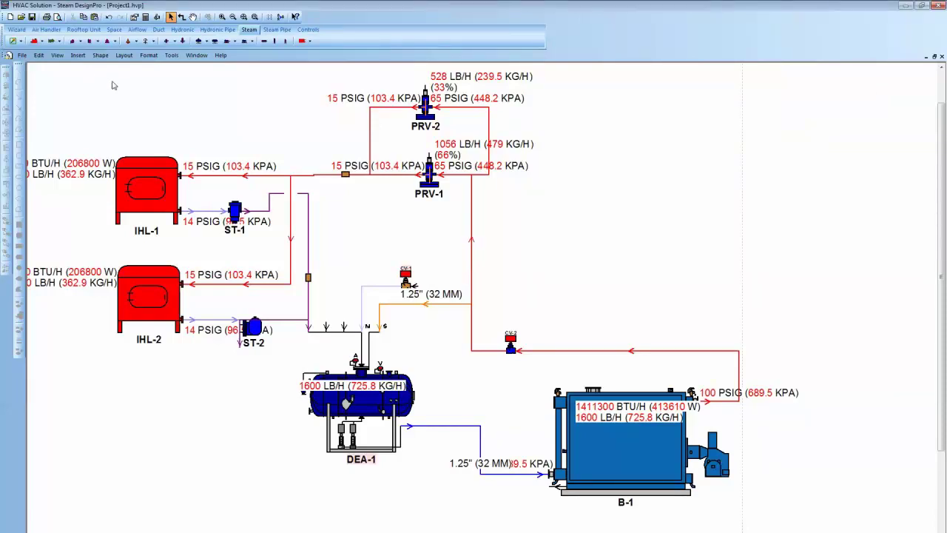
- Open Project1 - Related Documents Report.rtf, see it is empty, and minimize Word
click(23, 56)
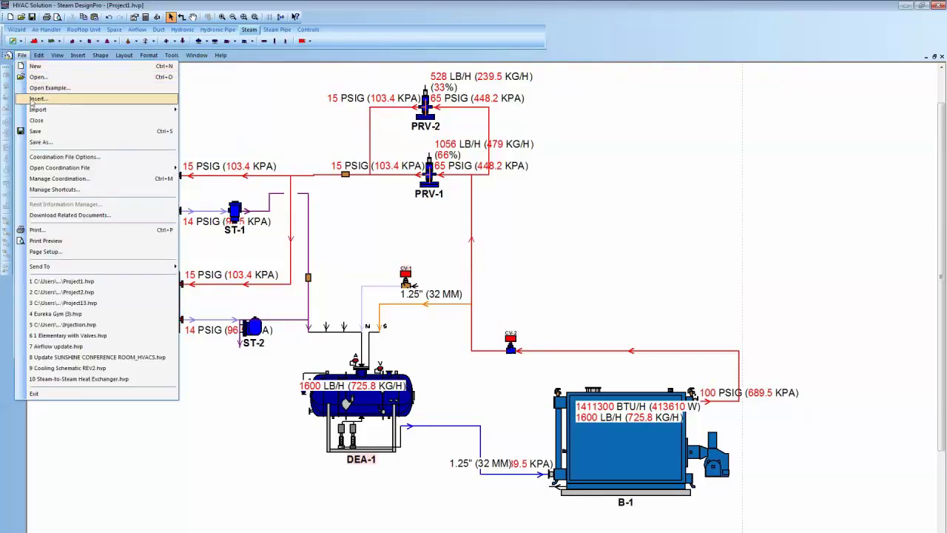
mouse_move(94, 169)
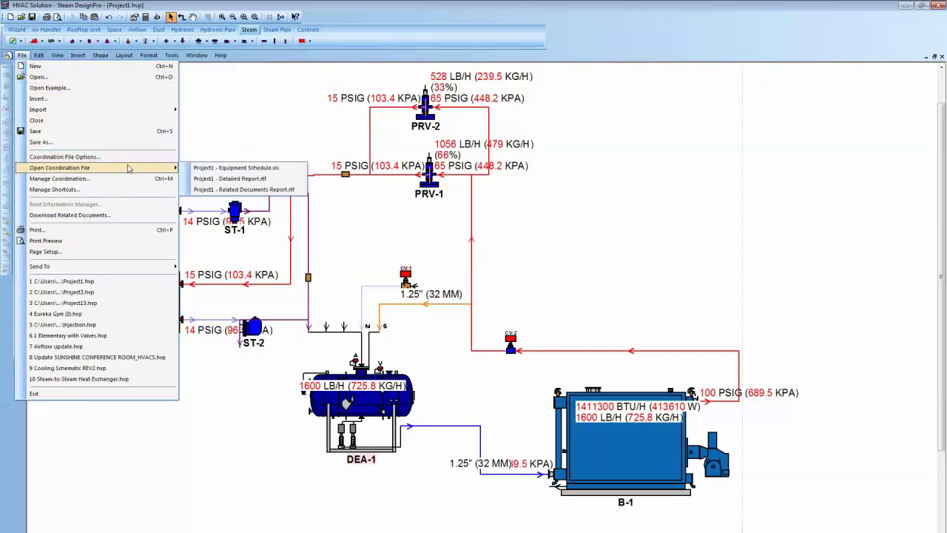
click(211, 189)
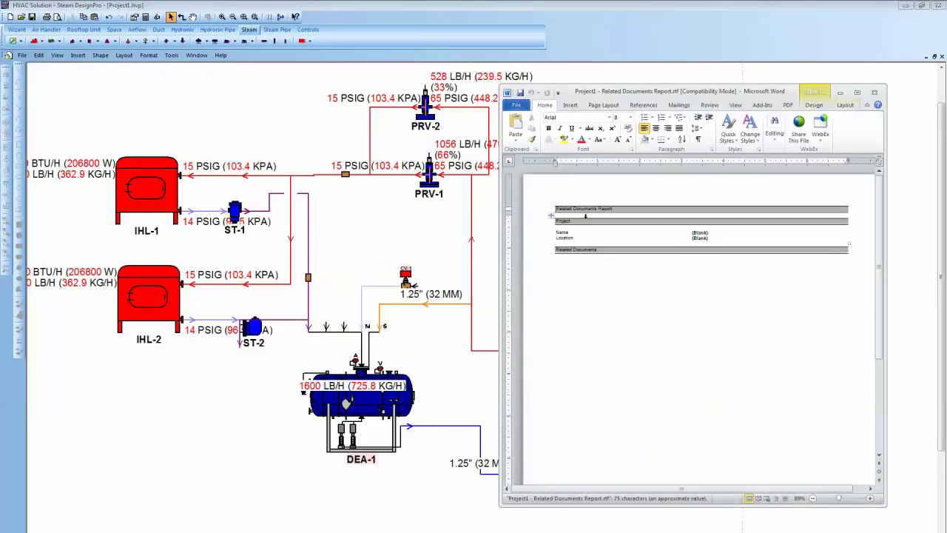
click(842, 92)
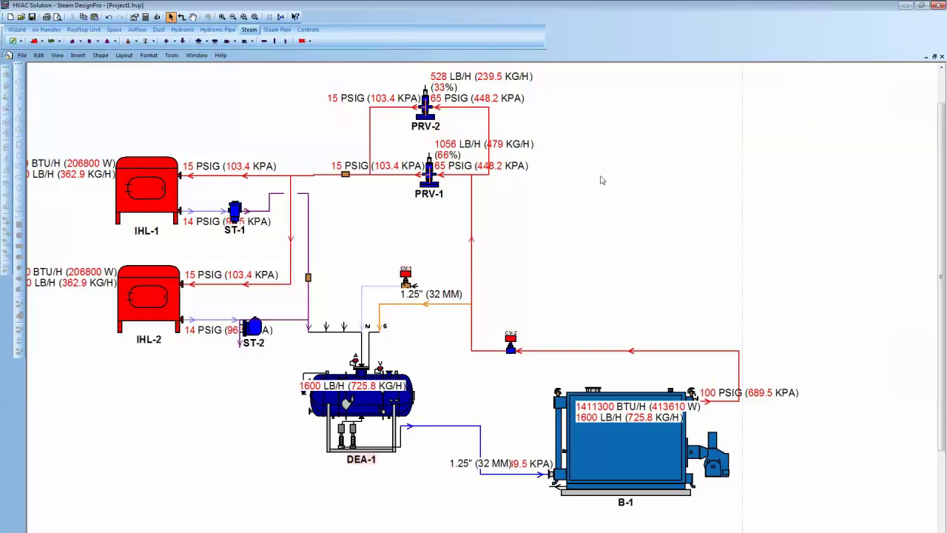
- Run Download Related Documents with CAD, 2D and Literature ticked to list available documents
click(22, 55)
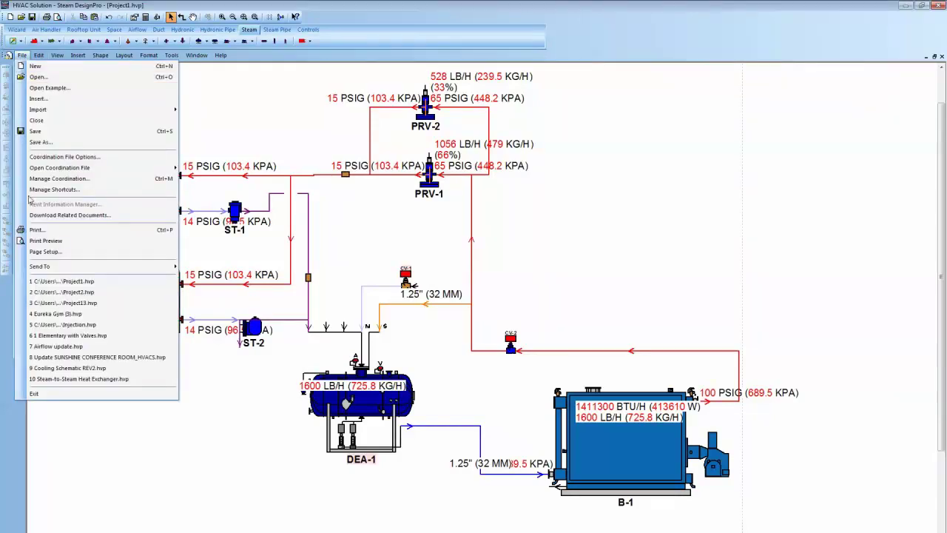
click(47, 215)
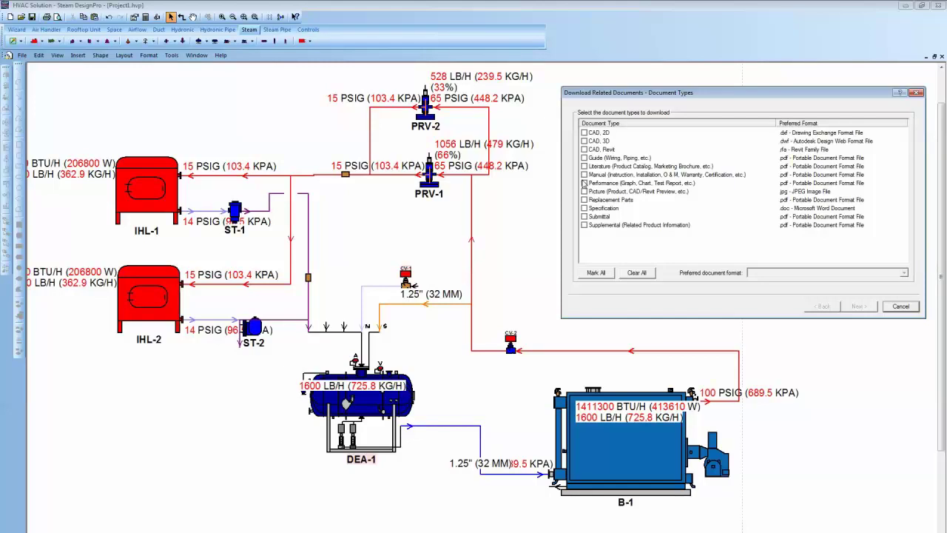
click(584, 133)
click(584, 166)
click(855, 306)
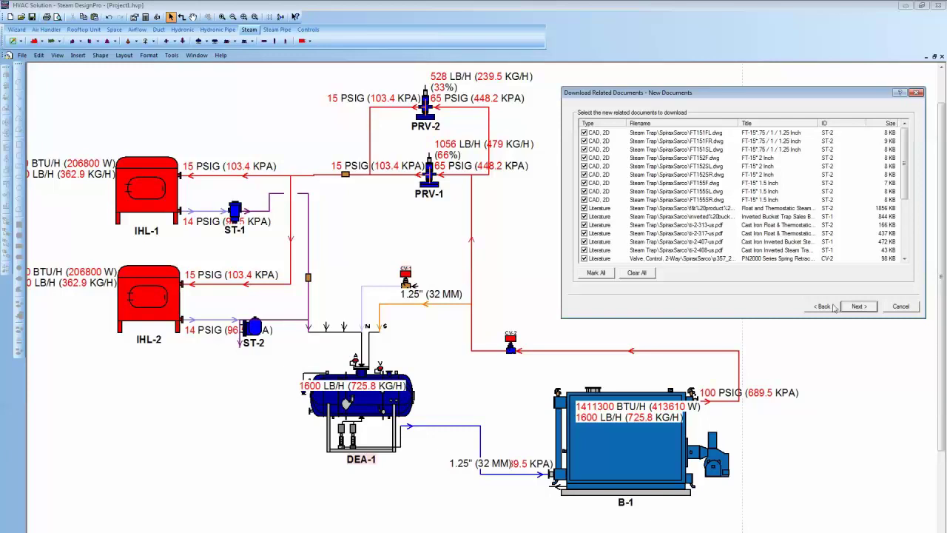
- Clear all selections, mark only FT151FL.dwg and the trap brochure, and download them
drag(903, 201, 904, 127)
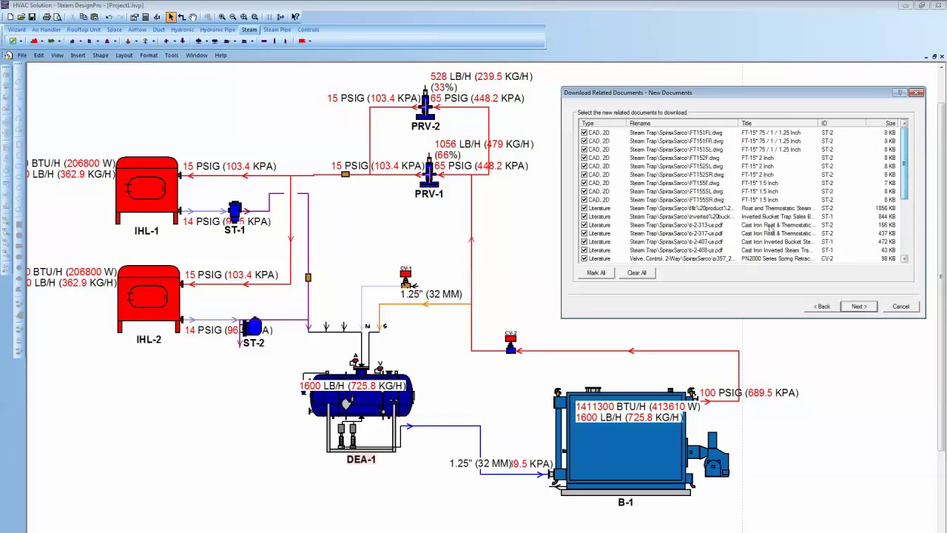
click(637, 273)
click(584, 133)
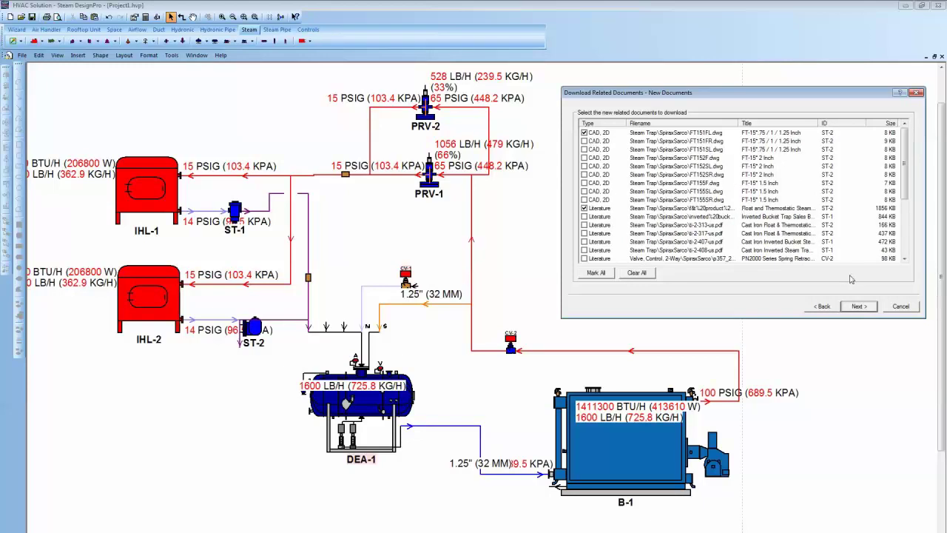
click(858, 306)
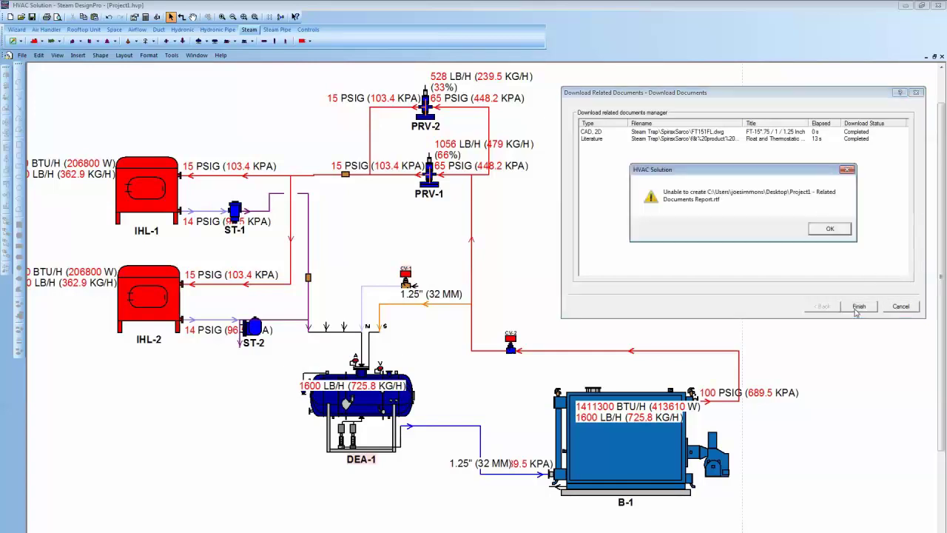
- Dismiss the report error and check ST-1's, then ST-2's, related documents
click(830, 230)
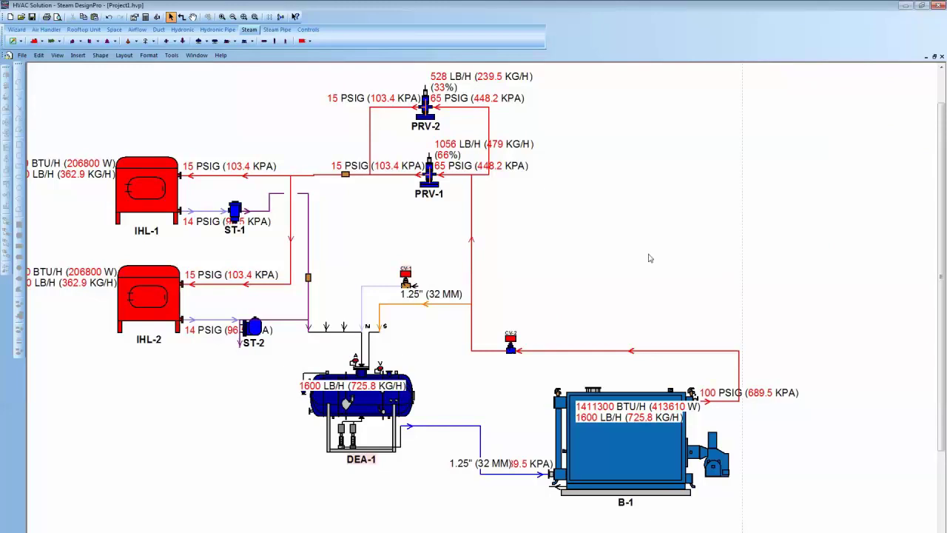
double_click(234, 211)
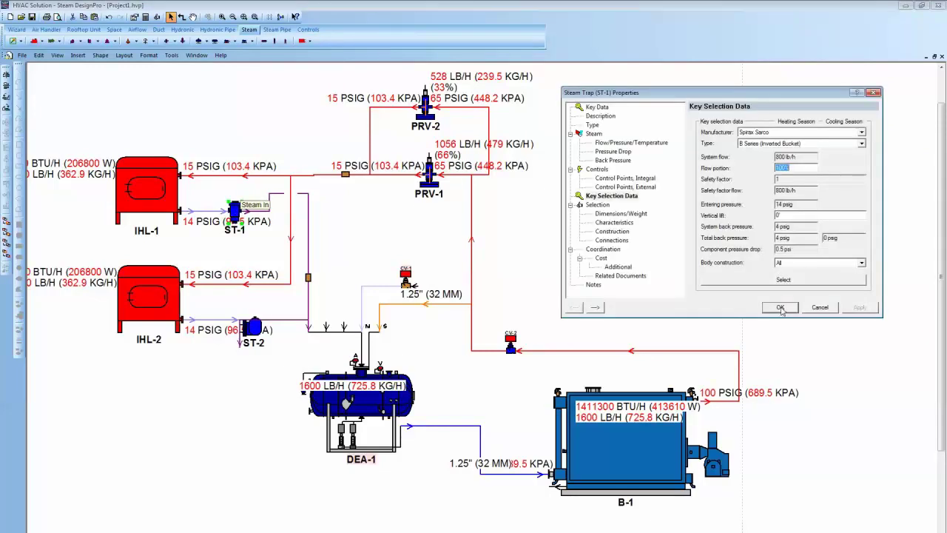
click(621, 275)
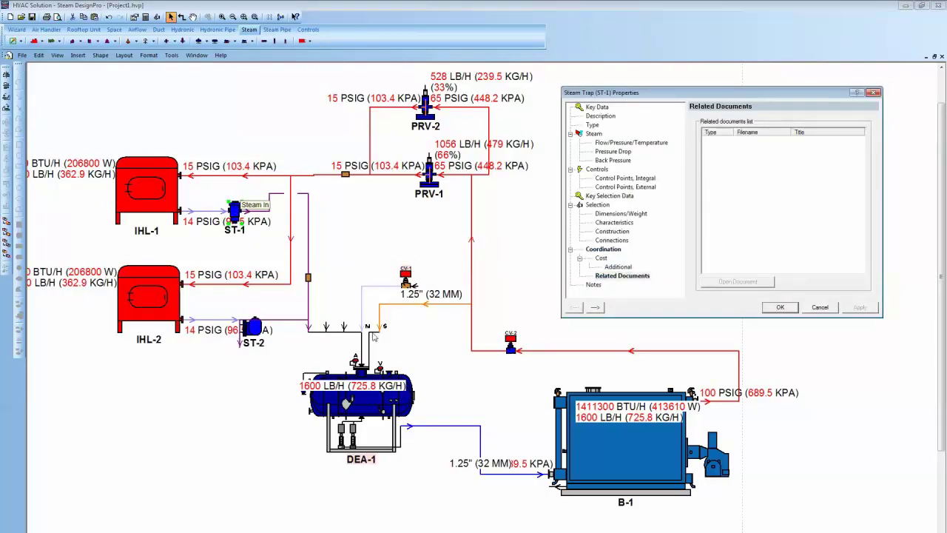
click(598, 307)
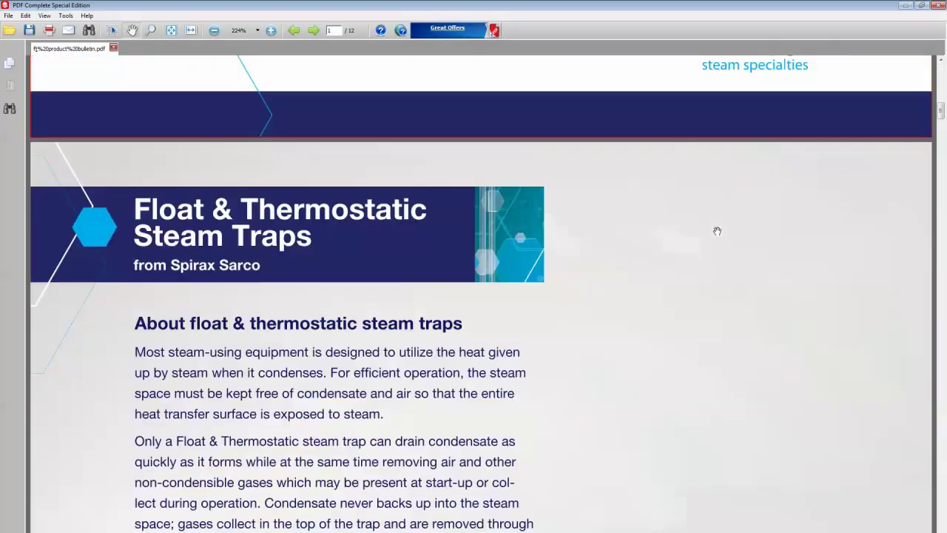
scroll(717, 231, down, 10)
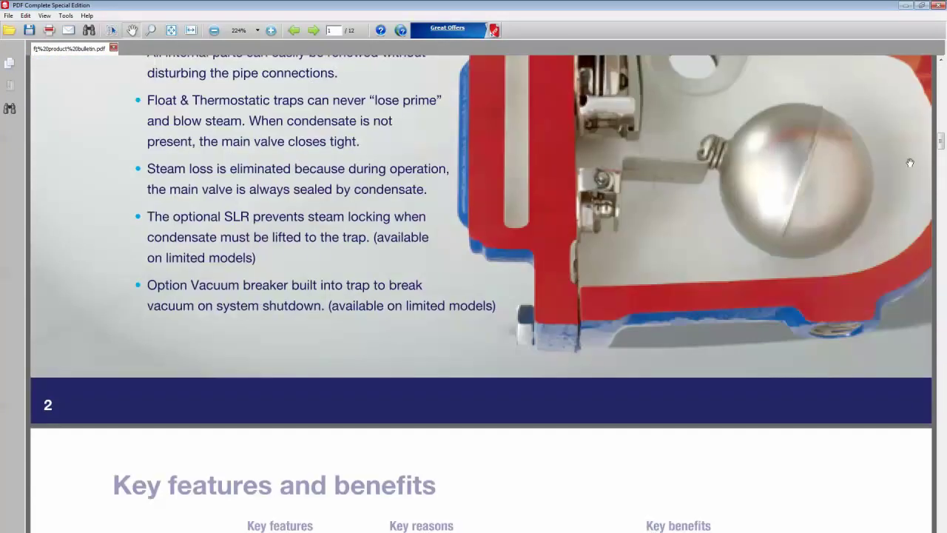
- Scroll the trap bulletin to the FT/FTI model tables, then minimize PDF Complete
drag(942, 143, 942, 208)
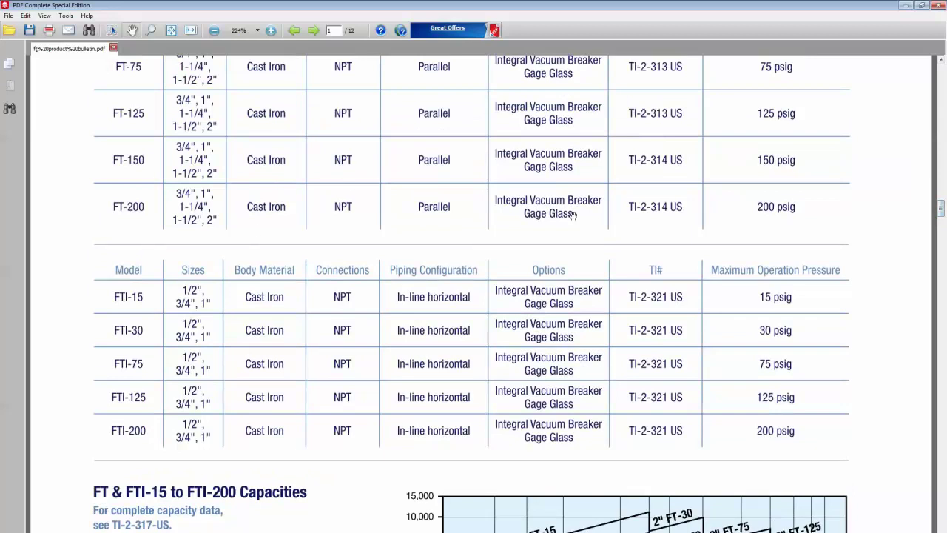
click(905, 6)
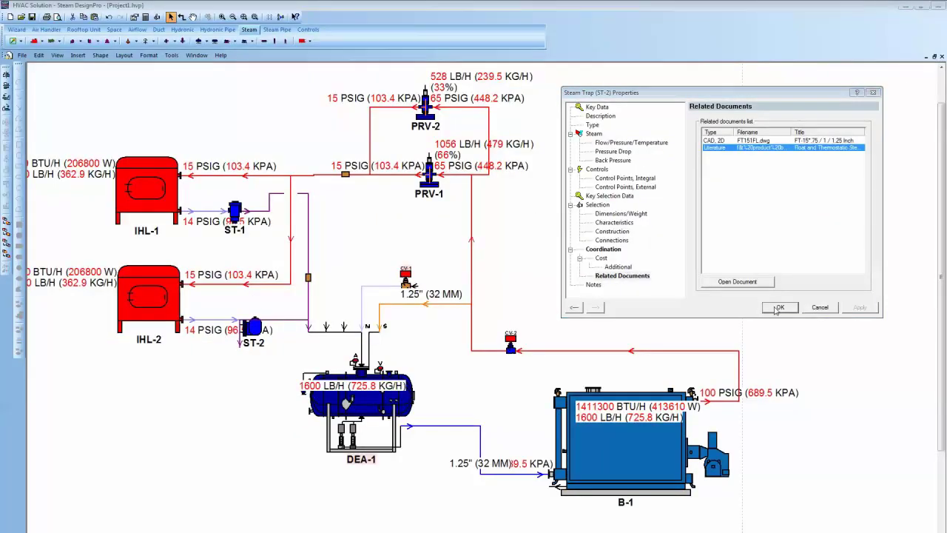
- Close ST-2's properties, then check PRV-1's selected valve and empty related documents list
key(Return)
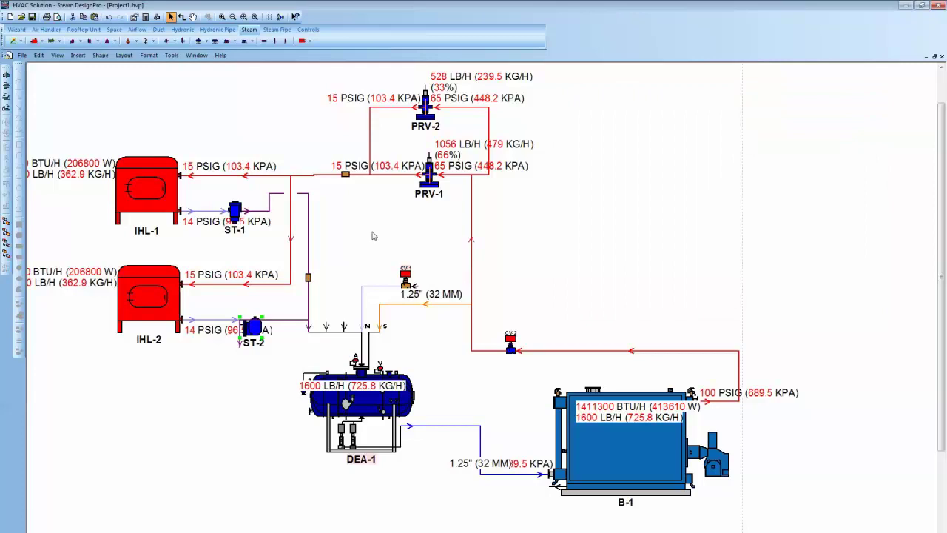
double_click(429, 171)
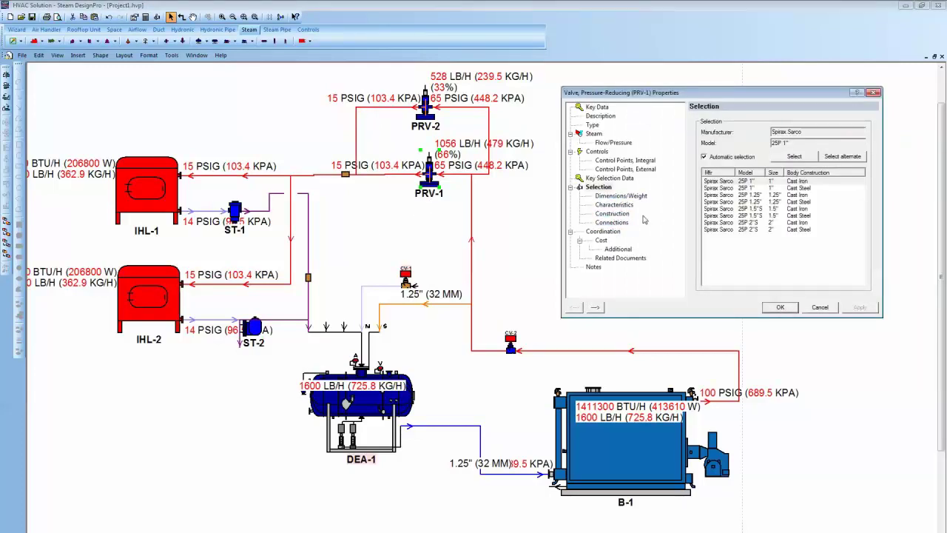
click(611, 258)
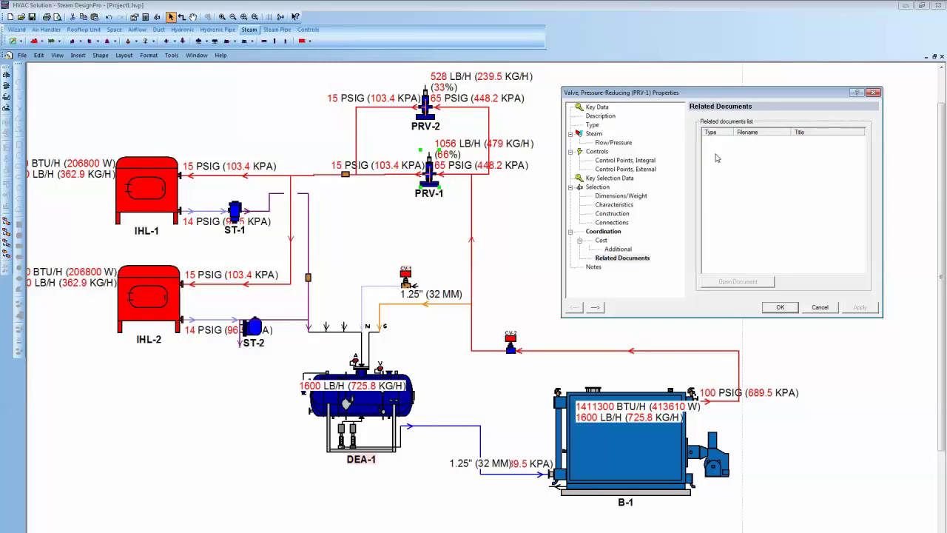
click(779, 307)
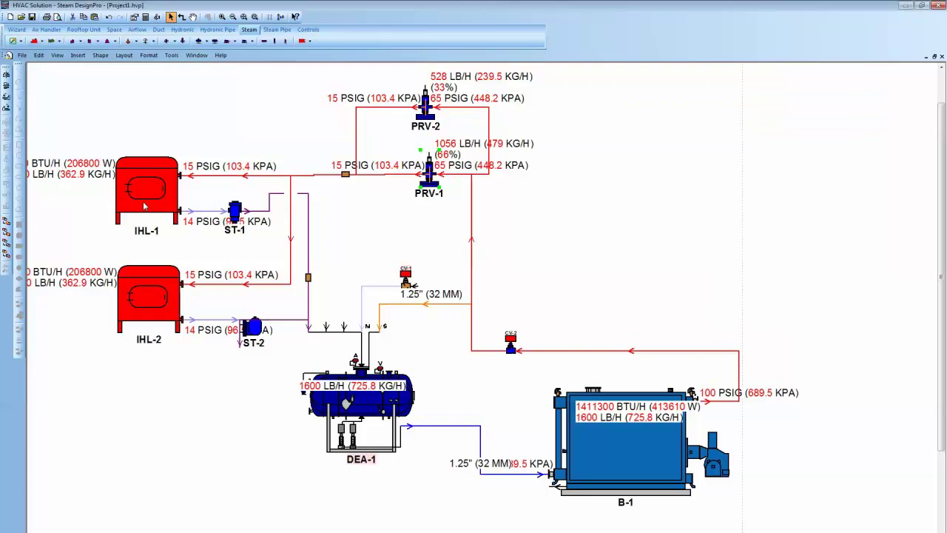
- Set the component flow of heating loads IHL-1 and IHL-2 to 1800 lb/h
click(139, 178)
shift+click(137, 288)
double_click(137, 289)
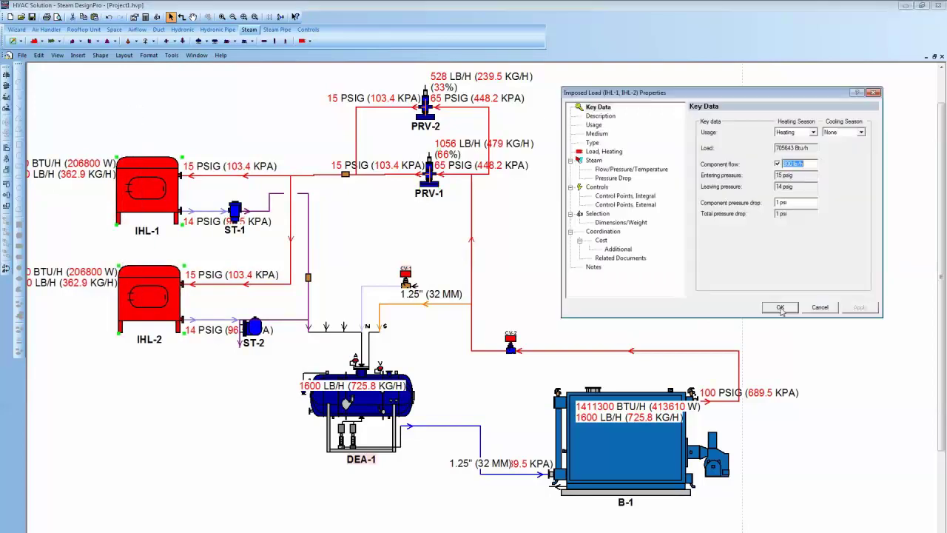
click(783, 163)
text(1)
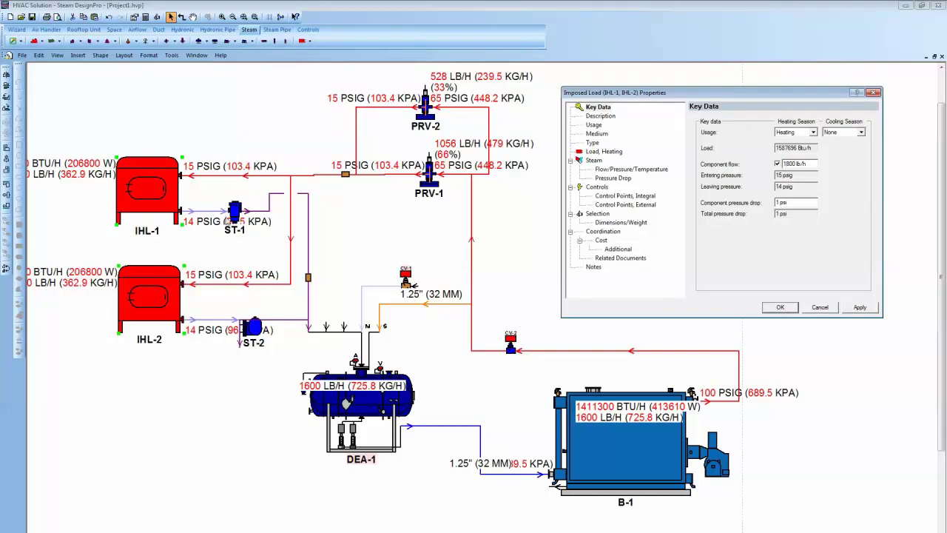
click(778, 308)
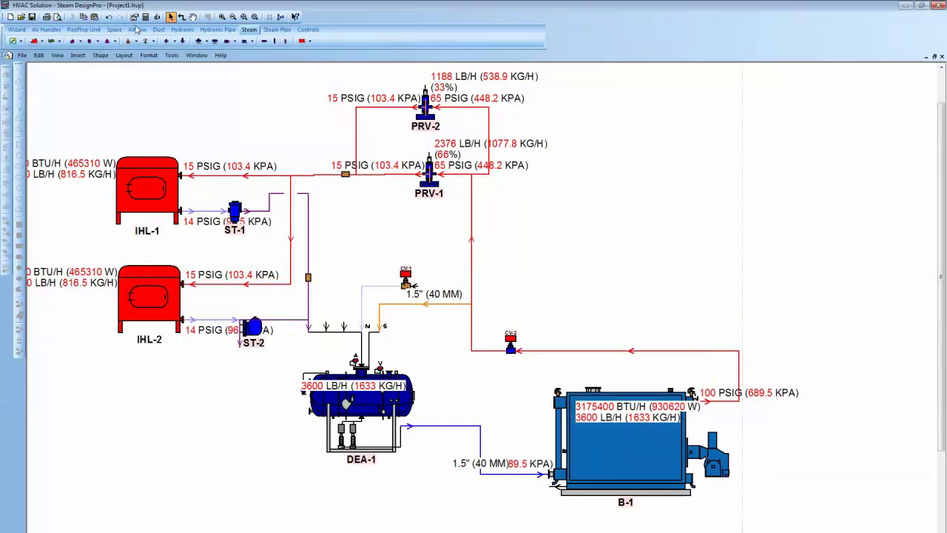
- Re-run Select Equipment with the Project Examiner, then turn off dual units for imperial-only labels
click(156, 17)
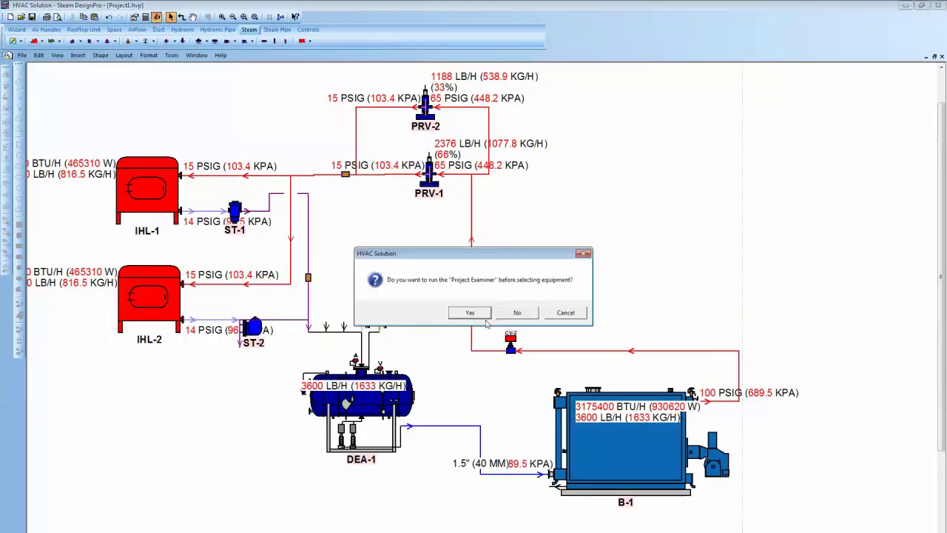
click(523, 318)
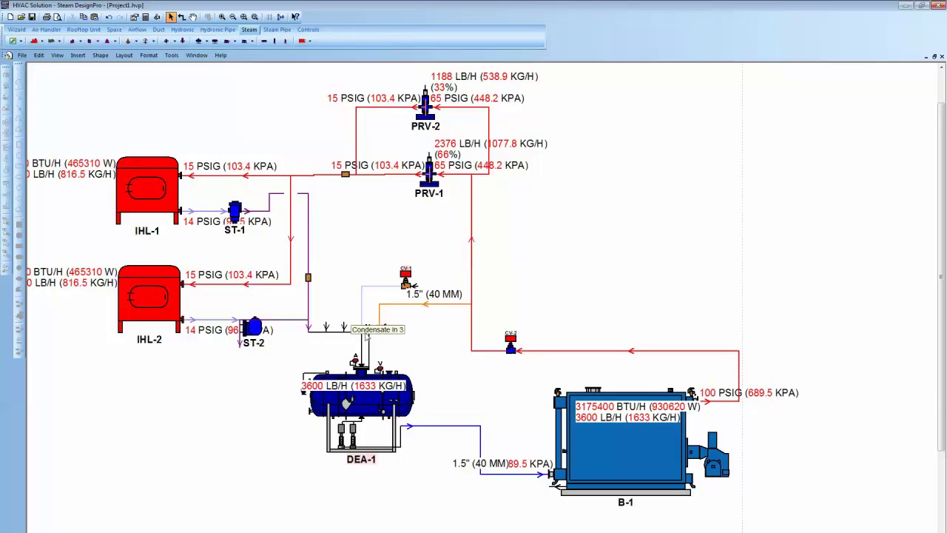
scroll(372, 351, down, 1)
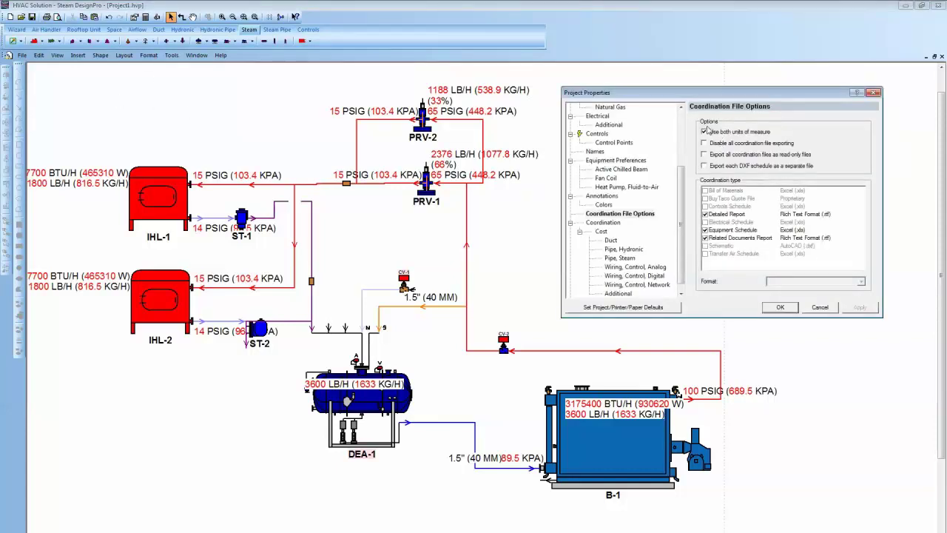
click(706, 132)
click(778, 308)
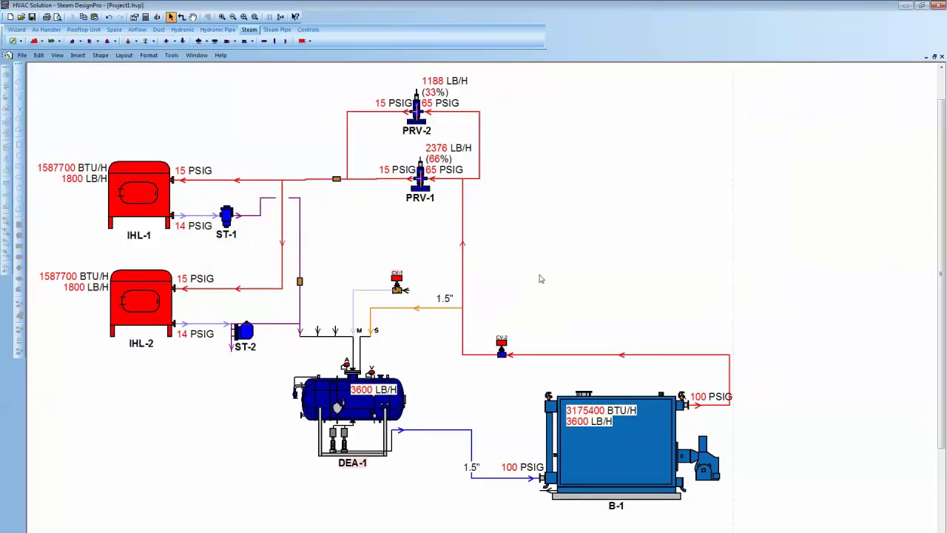
- Place a 'Steam Schematic' text annotation below the diagram in a 20-point red font
right_click(585, 226)
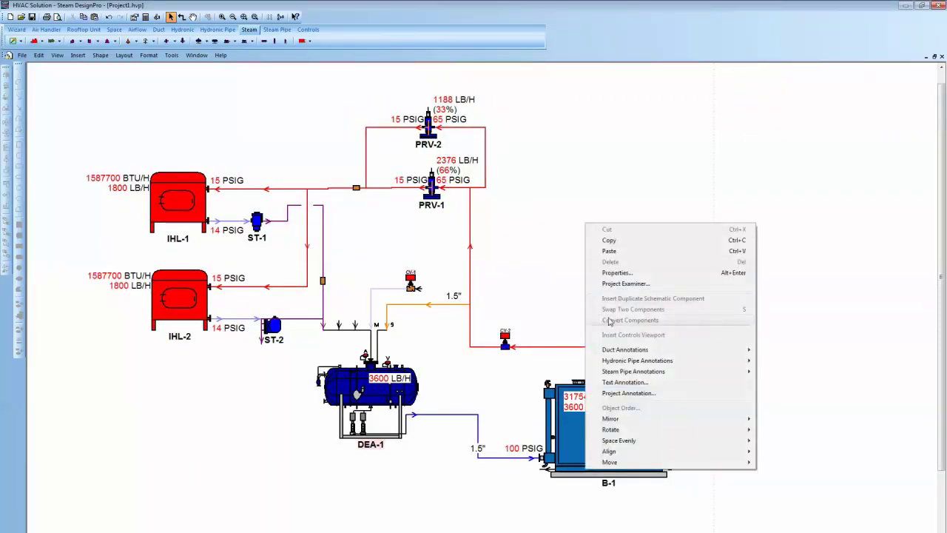
click(625, 381)
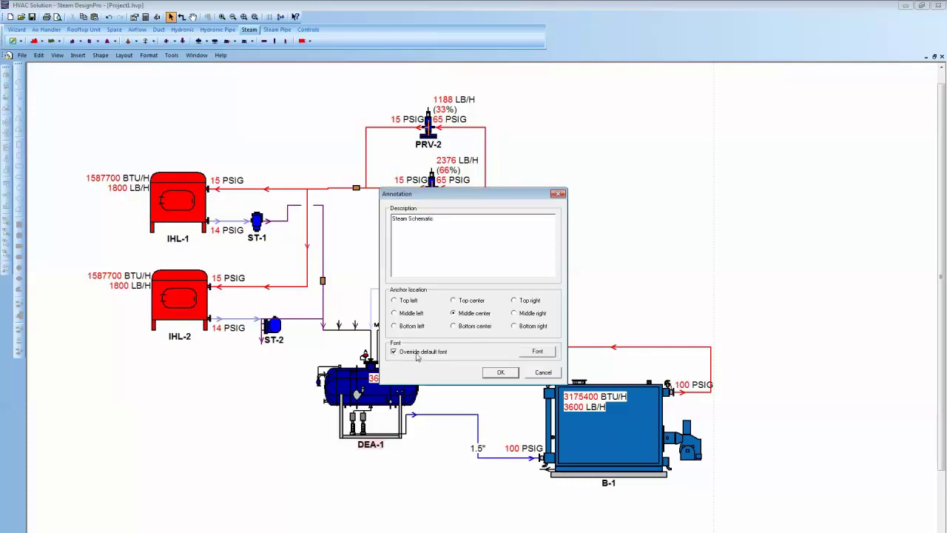
click(538, 352)
click(513, 278)
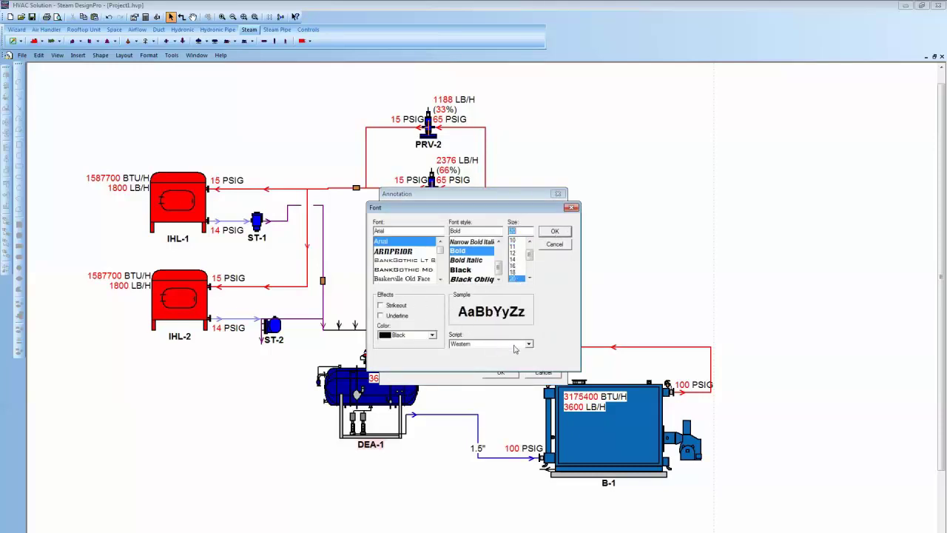
click(432, 335)
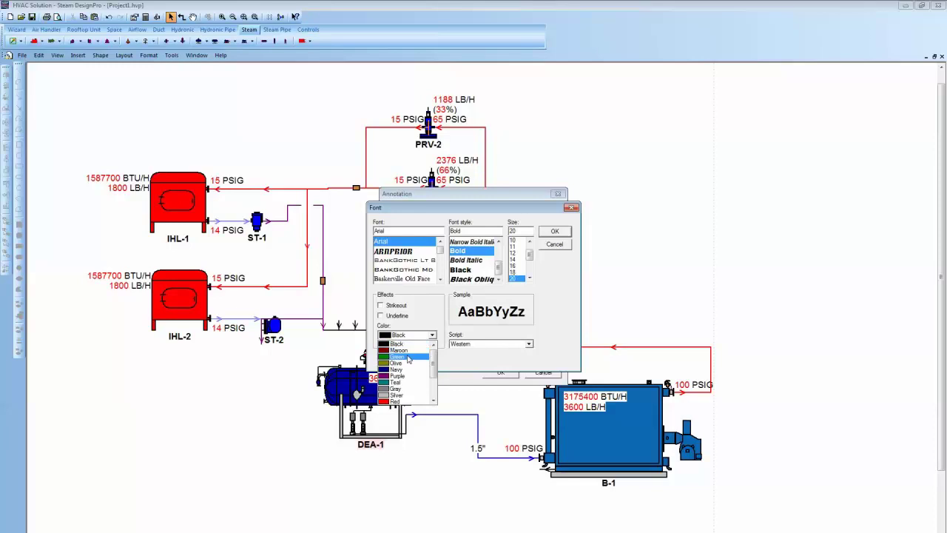
click(400, 402)
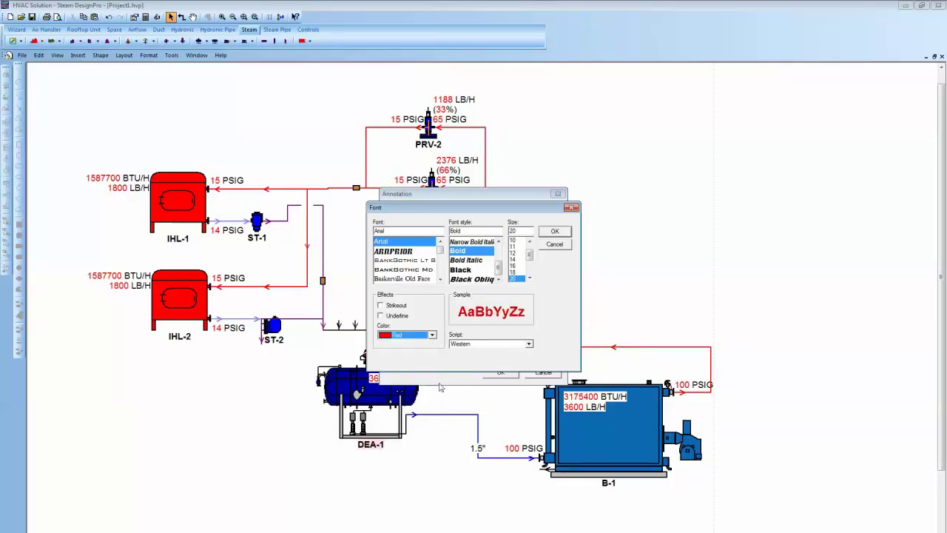
click(554, 232)
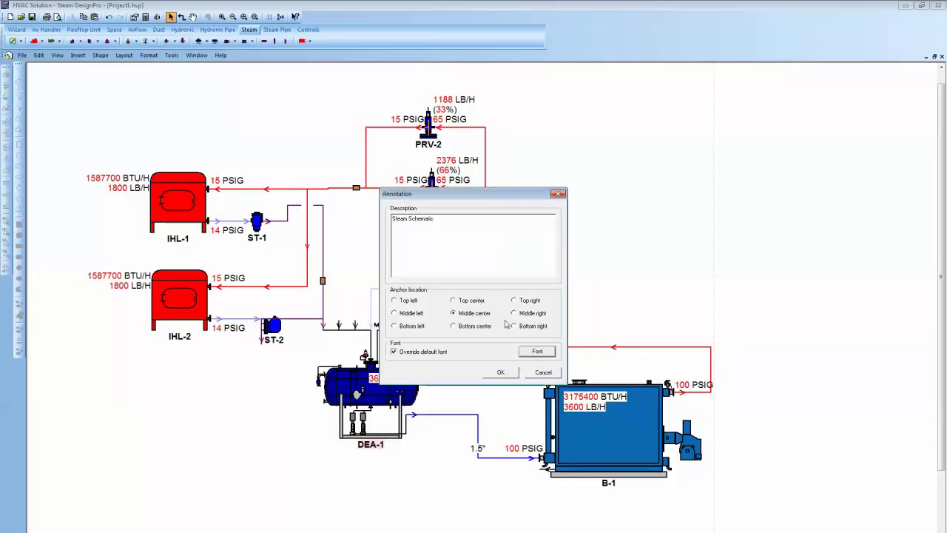
click(500, 374)
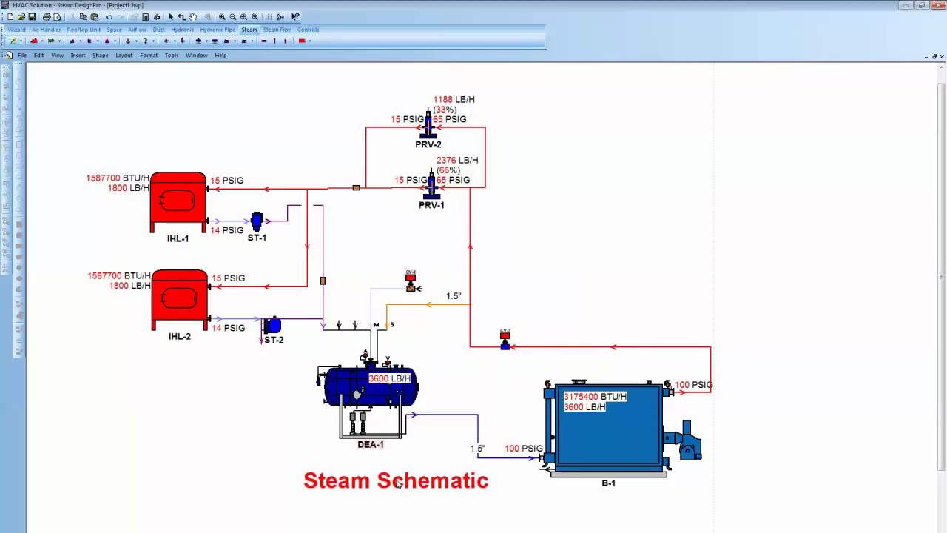
scroll(509, 365, down, 3)
scroll(531, 220, up, 3)
- Review the vertical SPIPE-4 steam pipe's key data, then box-select every pipe and piece of equipment
drag(530, 220, 502, 247)
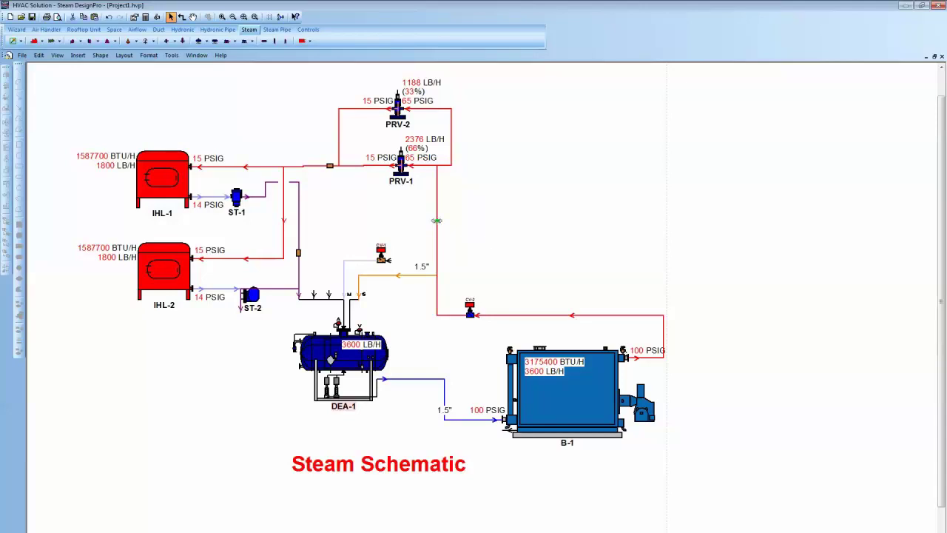
double_click(437, 224)
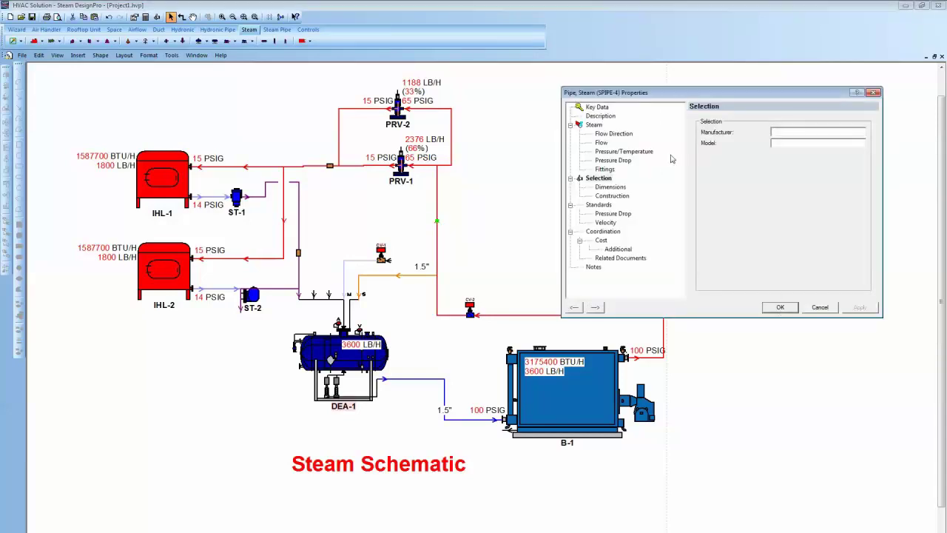
click(598, 106)
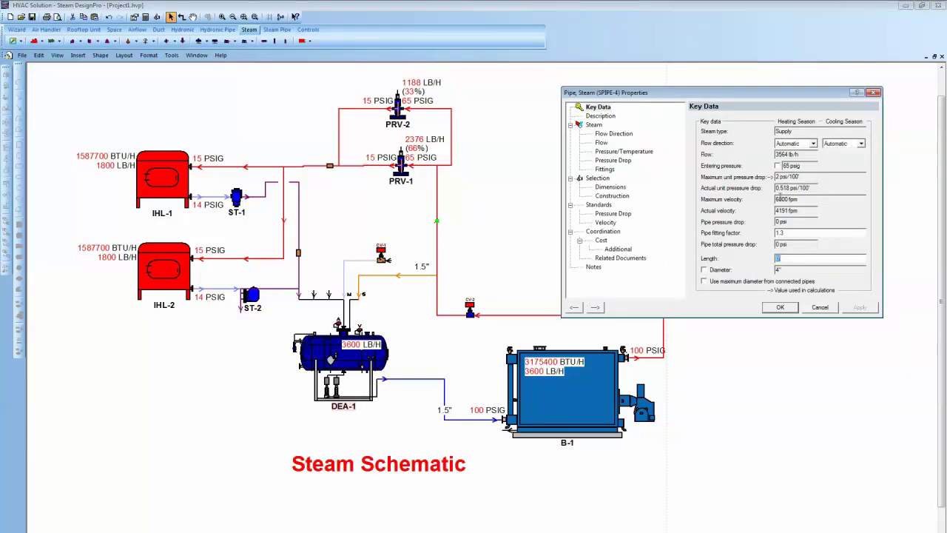
click(780, 307)
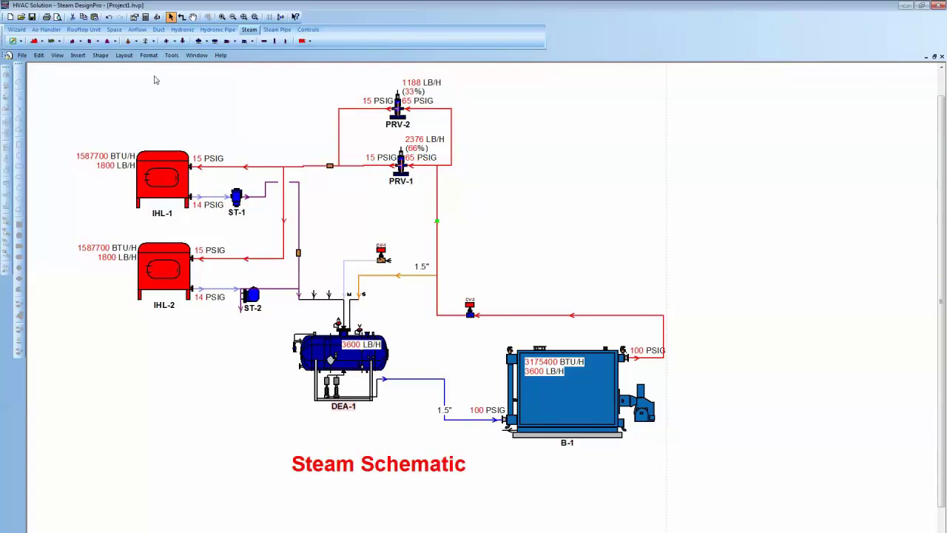
drag(164, 88, 693, 433)
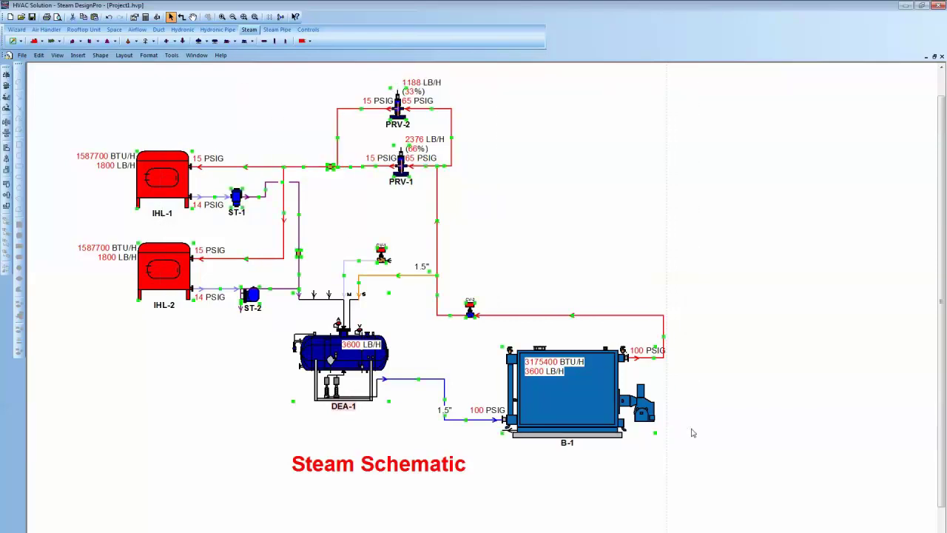
right_click(576, 245)
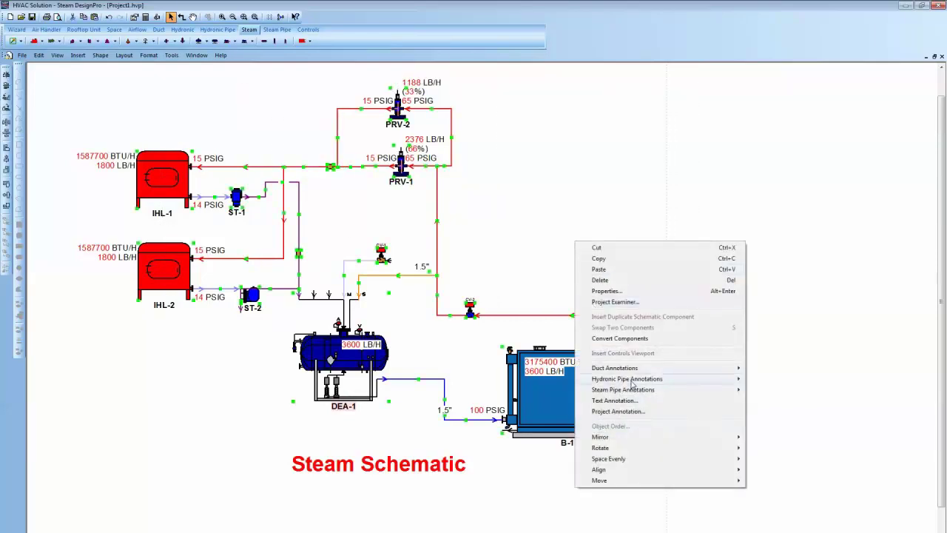
- Apply Steam Pipe Diameter annotations (6", 4", 3", 2", 1") to the selected pipes, then deselect
mouse_move(634, 390)
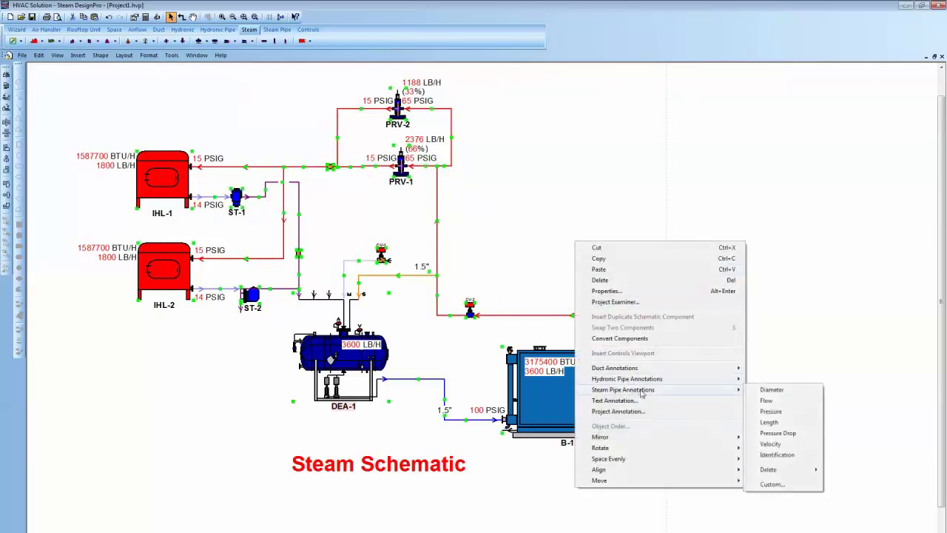
click(751, 390)
click(671, 309)
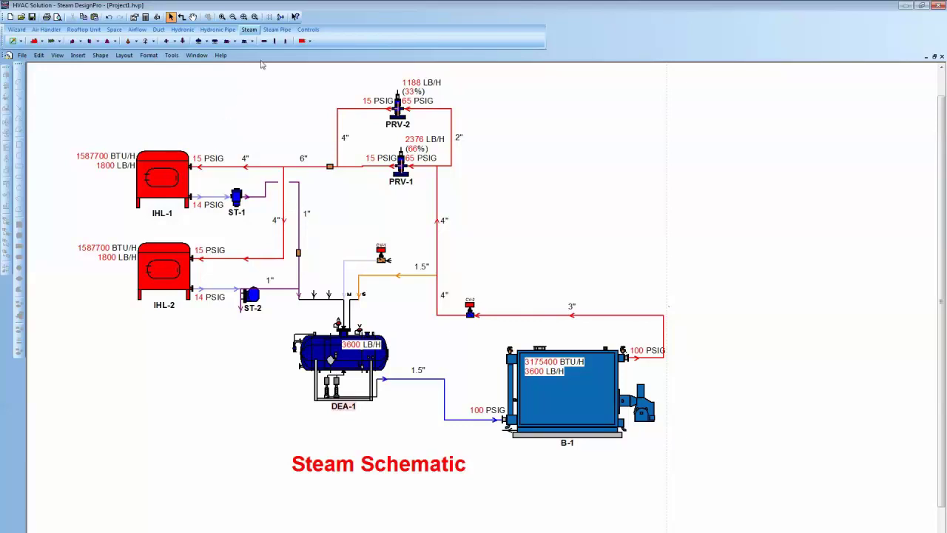
- Insert an inline fitting on PRV-2's inlet pipe, widen the bypass loop, and add a relief valve above
click(278, 31)
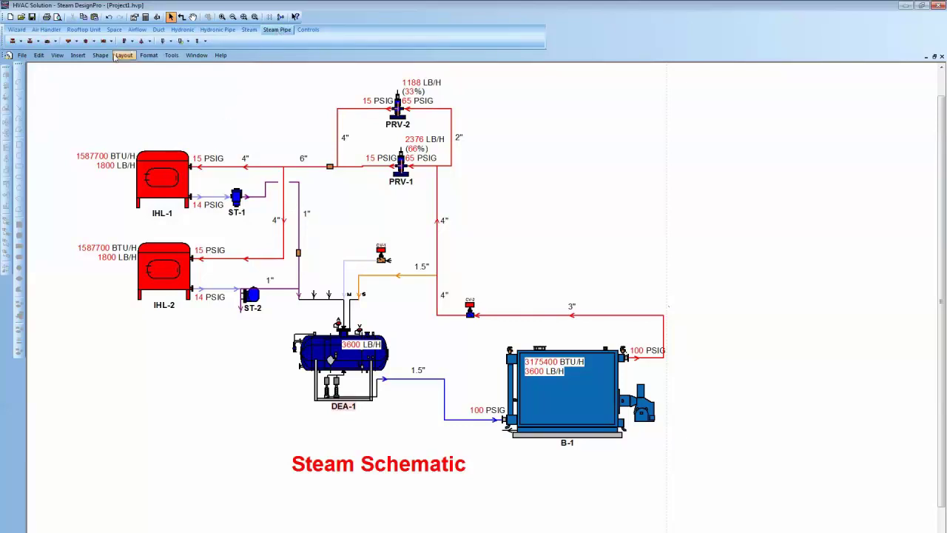
click(68, 41)
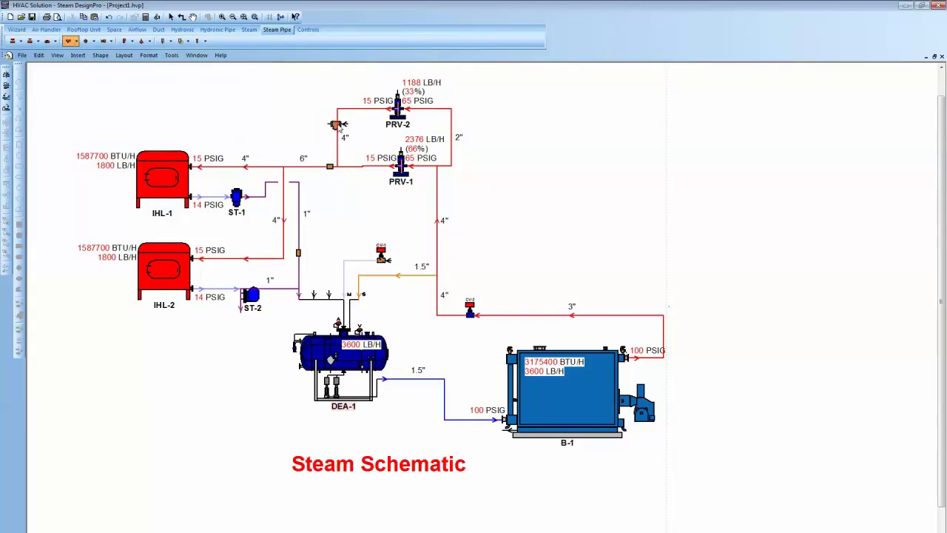
click(428, 110)
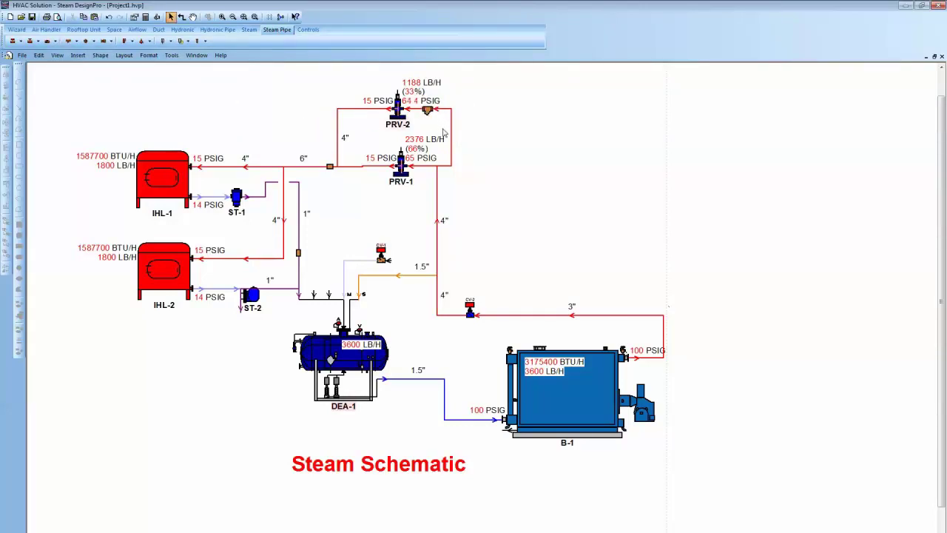
drag(451, 137, 508, 137)
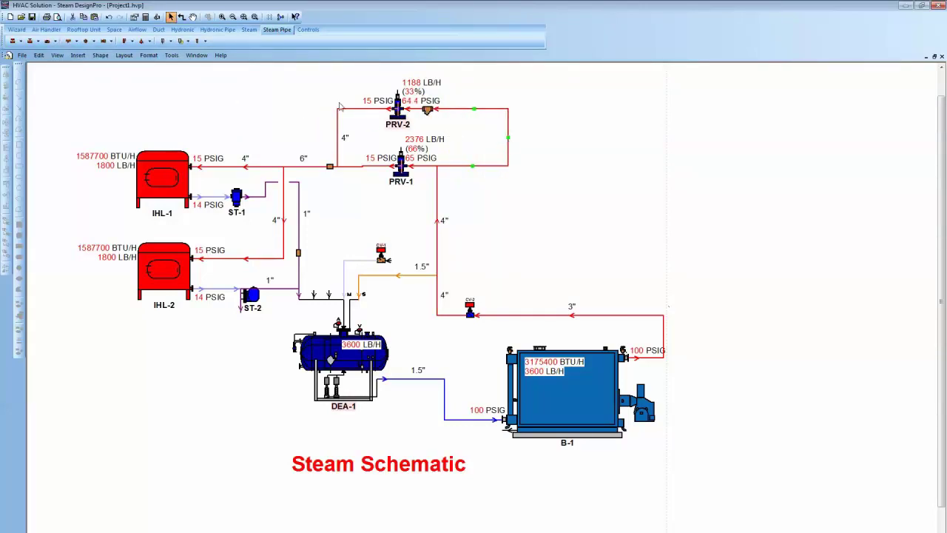
click(128, 43)
click(338, 96)
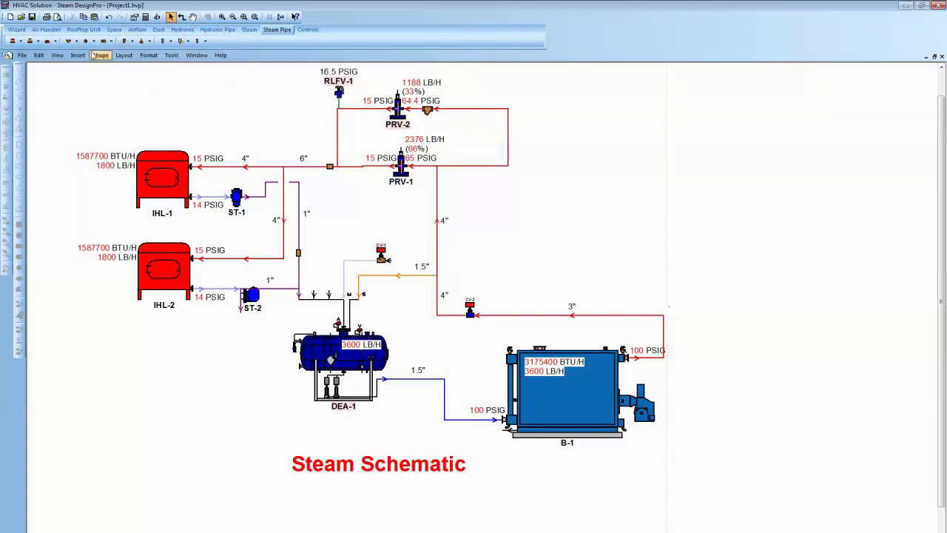
- Add a second inline fitting and a pressure gauge on the upper steam line feeding PRV-2
click(87, 41)
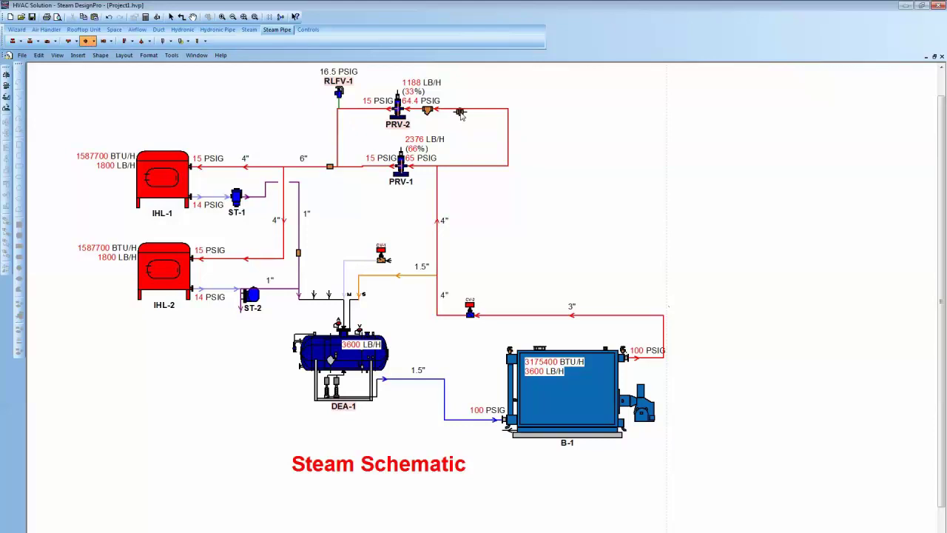
click(460, 111)
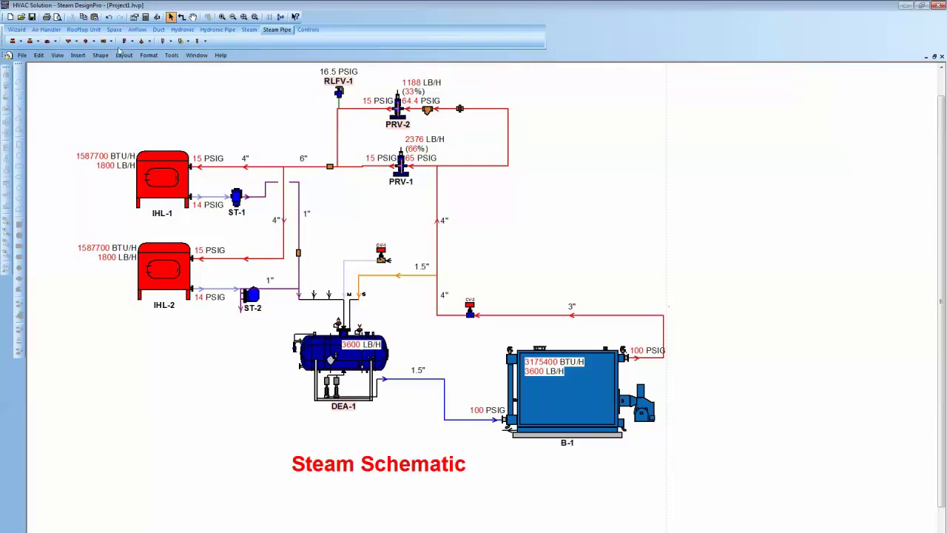
click(166, 42)
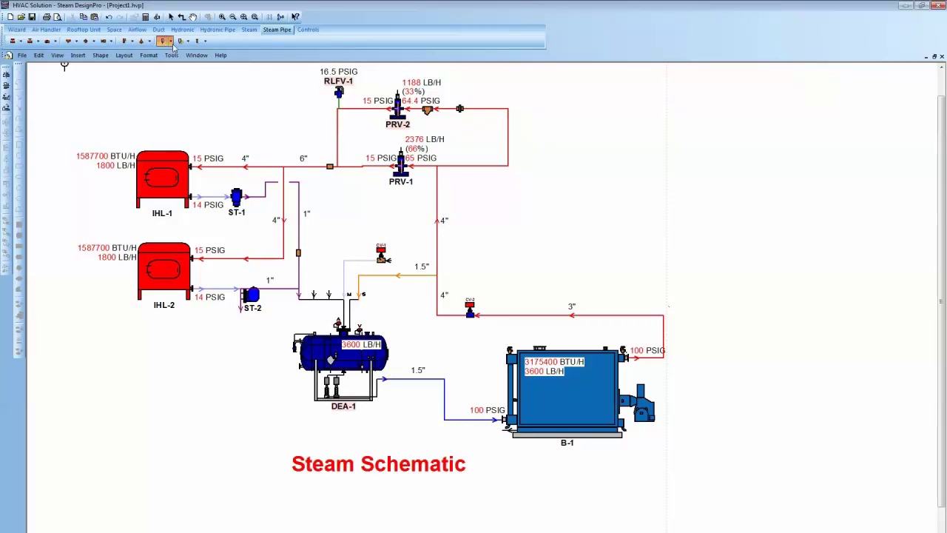
click(483, 110)
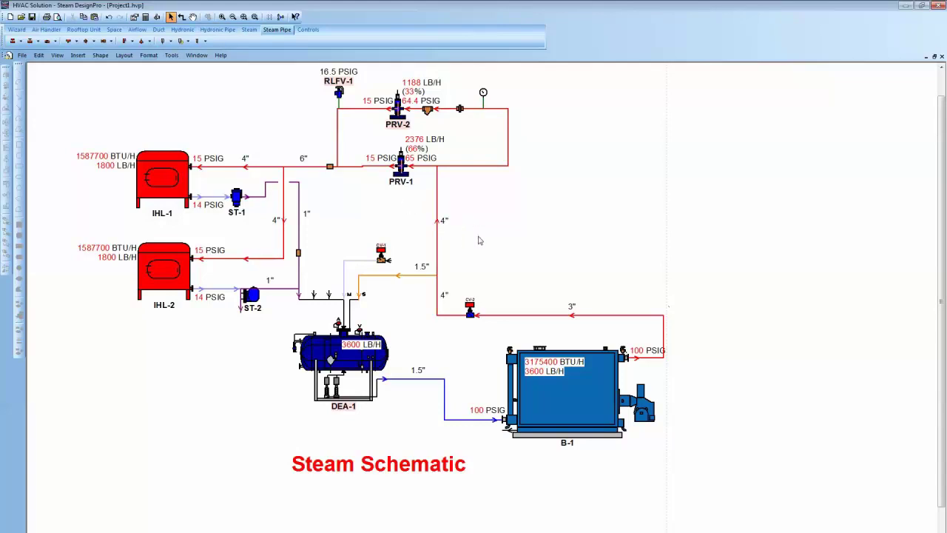
- Open the Parts > Steam > Steam, PRV Parallel.hvp example project
click(23, 55)
click(42, 86)
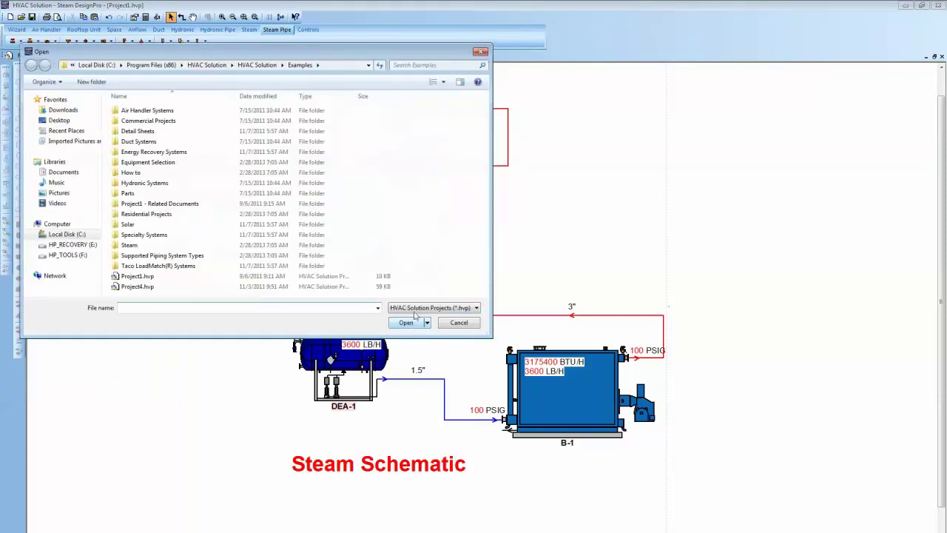
double_click(140, 194)
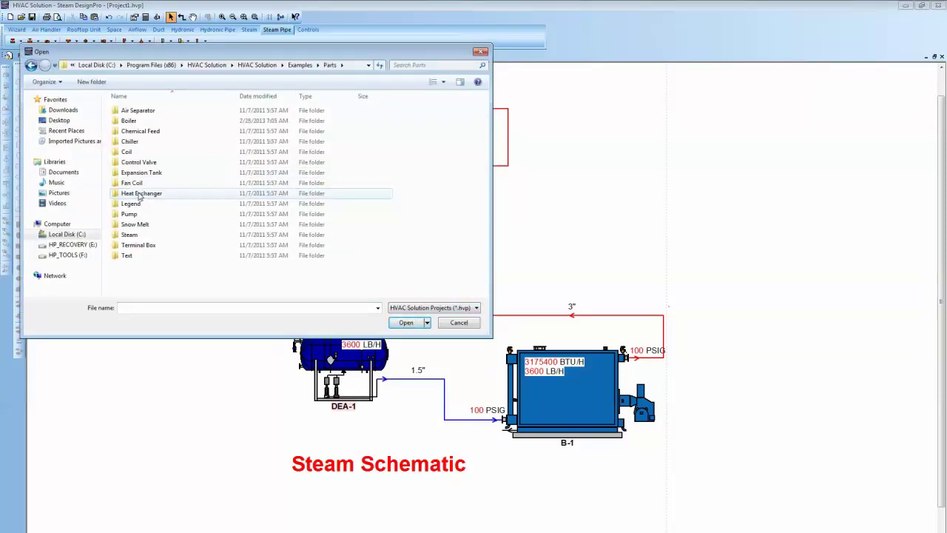
double_click(125, 236)
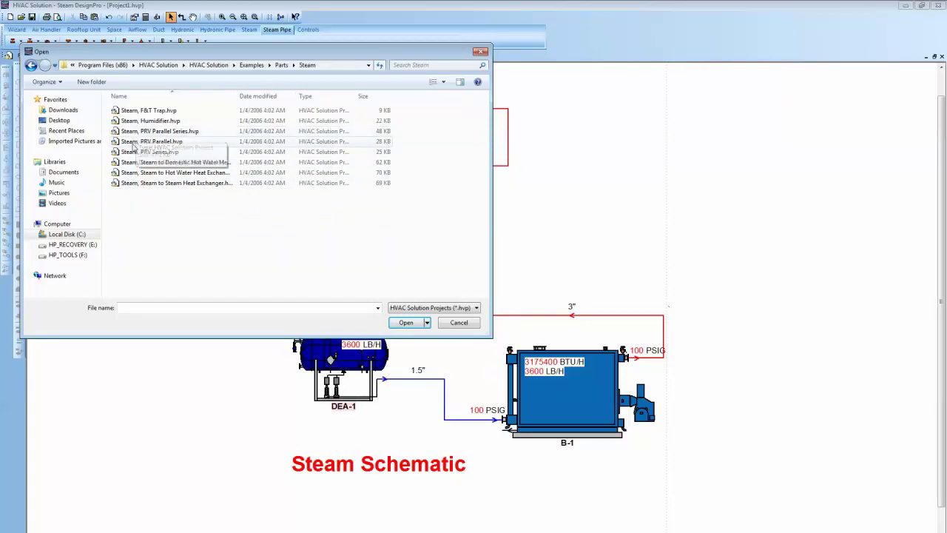
click(133, 144)
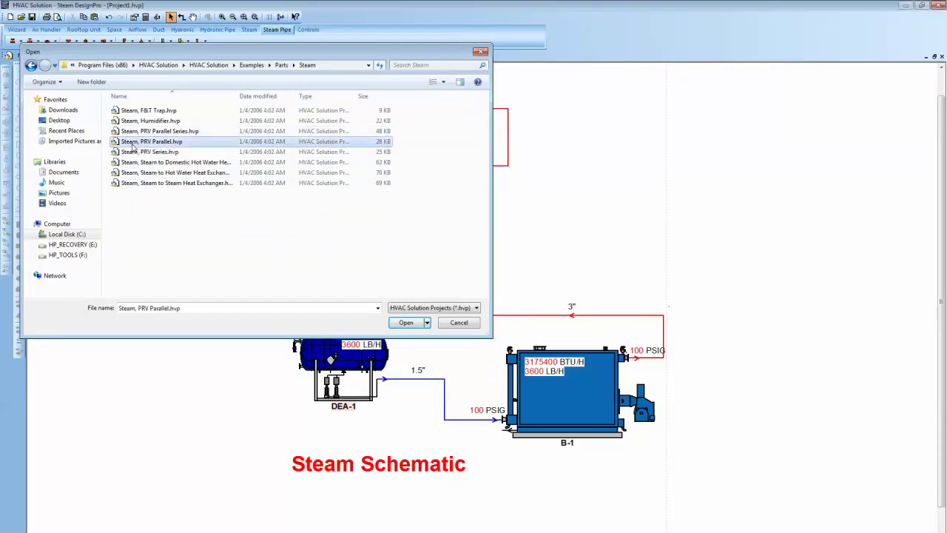
double_click(134, 145)
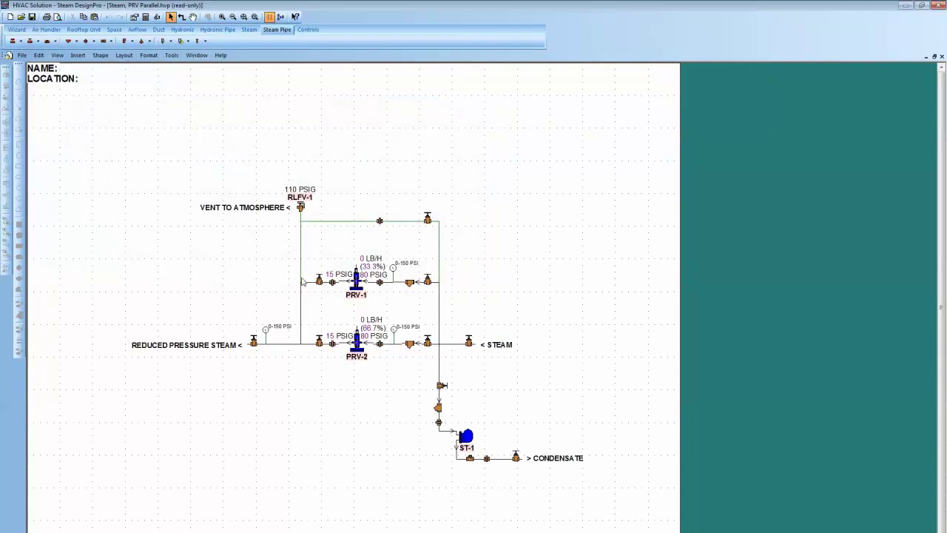
- Select the entire PRV parallel schematic and copy it
mouse_move(139, 179)
mouse_down()
mouse_move(360, 400)
mouse_move(611, 500)
mouse_up()
right_click(551, 339)
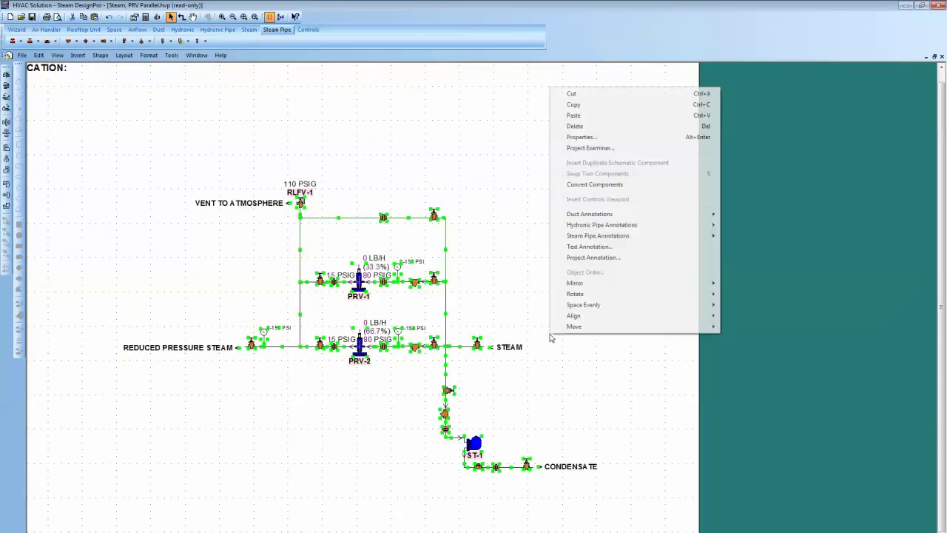
click(576, 106)
- Close the example and paste the PRV-3, PRV-4, RLFV-2 and ST-3 detail into Project1
click(941, 57)
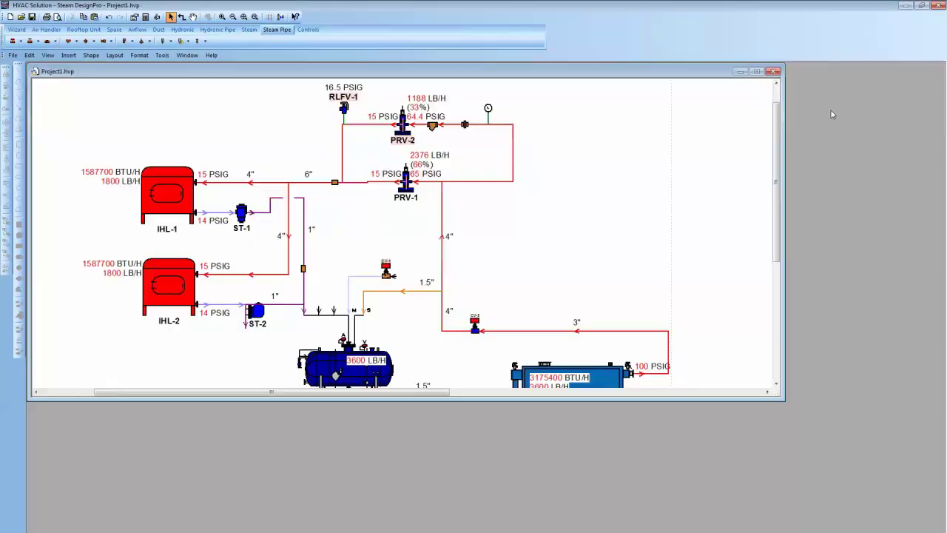
right_click(592, 168)
click(614, 195)
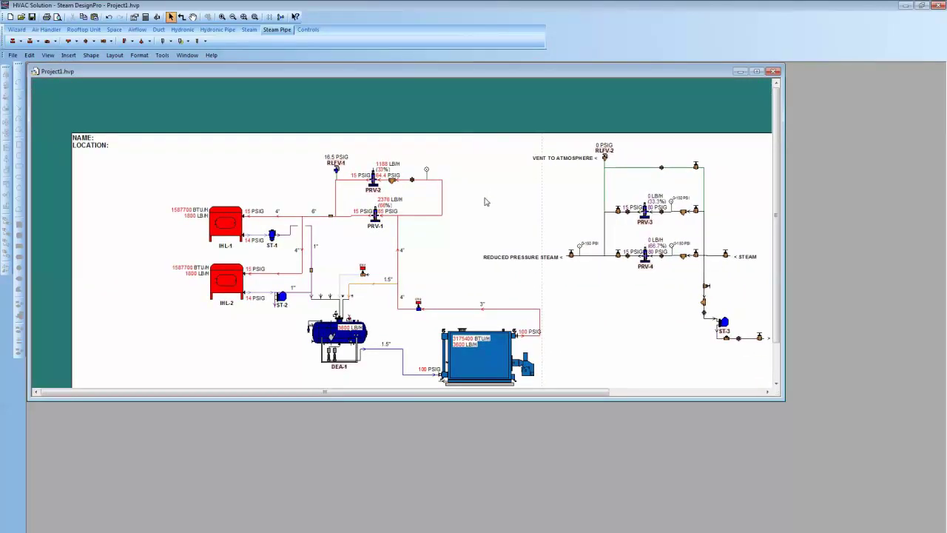
scroll(483, 203, up, 2)
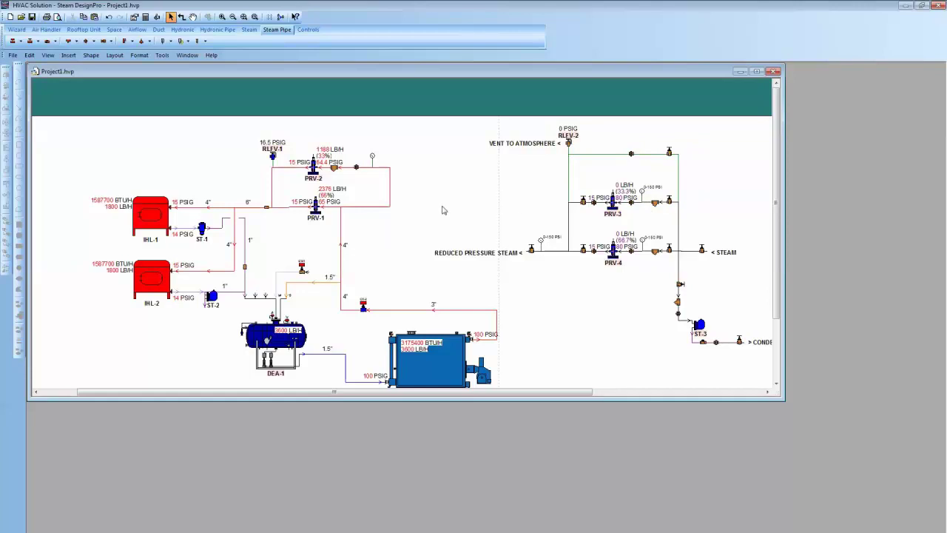
scroll(442, 211, down, 2)
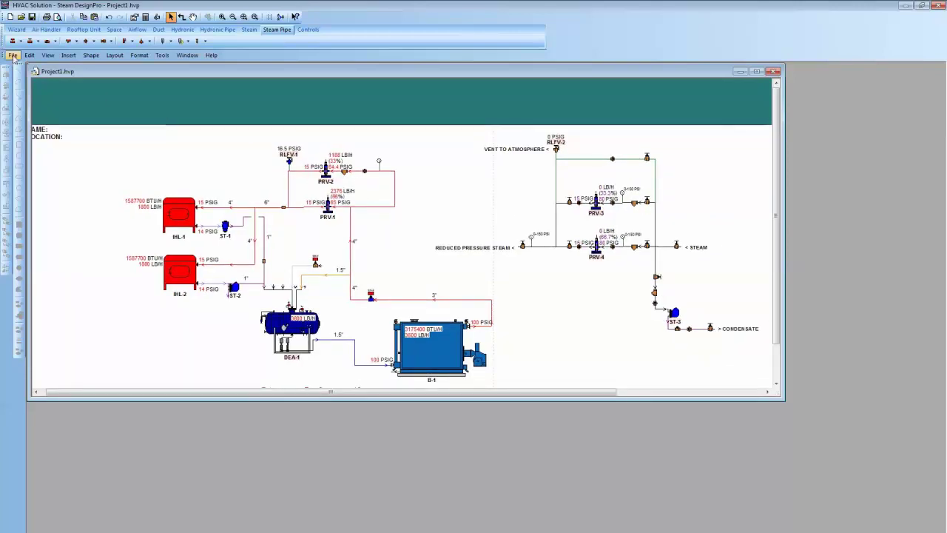
scroll(71, 118, up, 1)
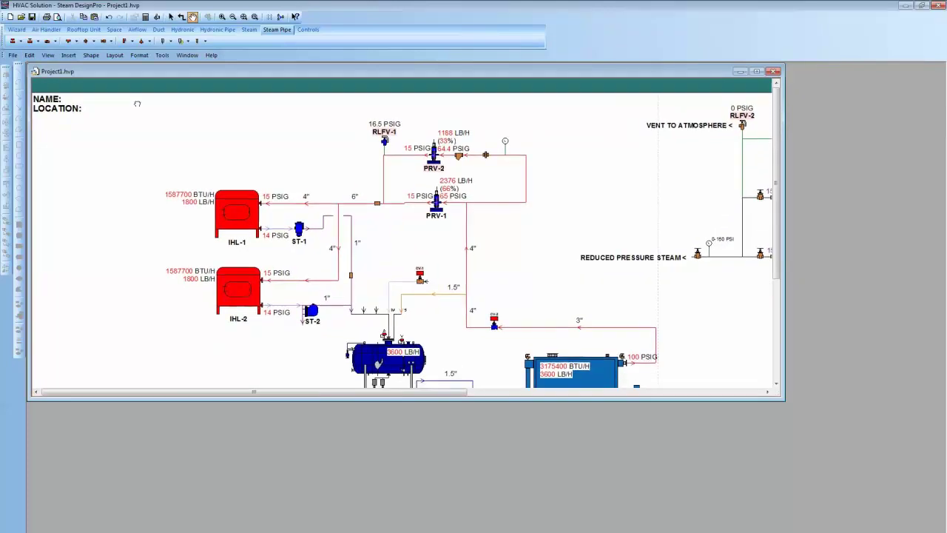
- Maximize Project1, then open the Detail Sheets > Steam Hydronic Details.hvp example
click(758, 71)
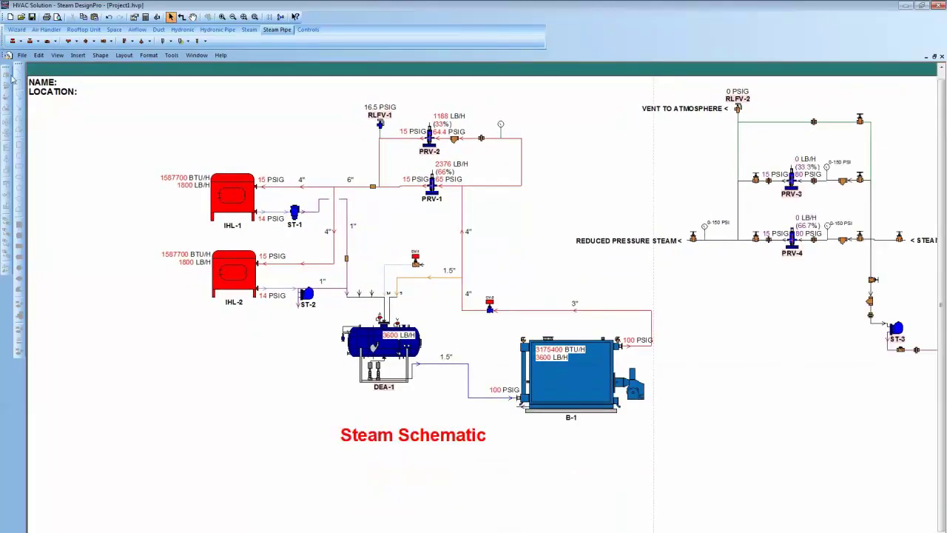
click(22, 55)
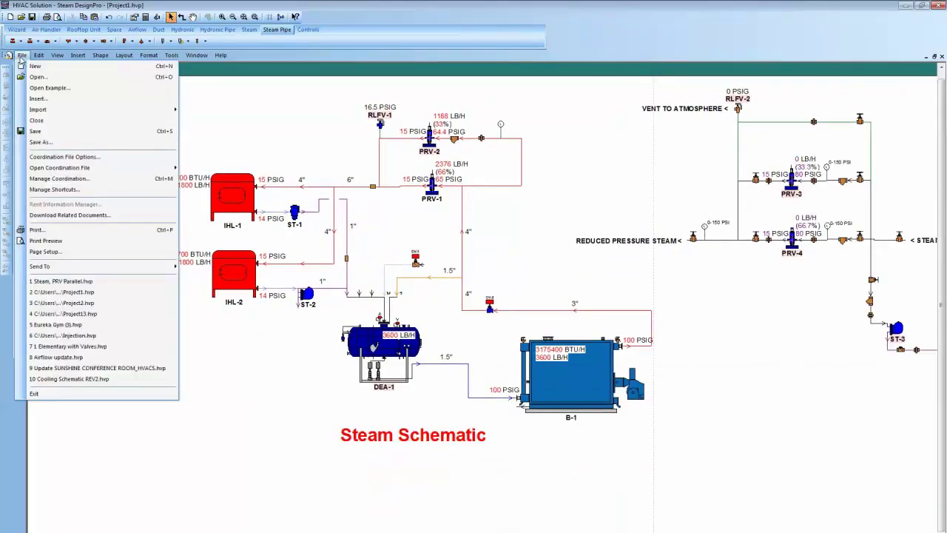
click(49, 88)
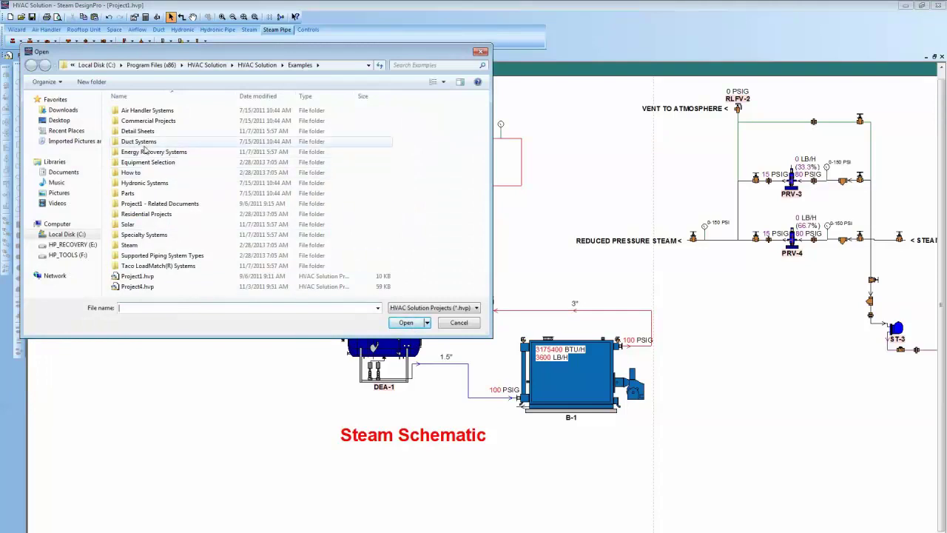
click(144, 133)
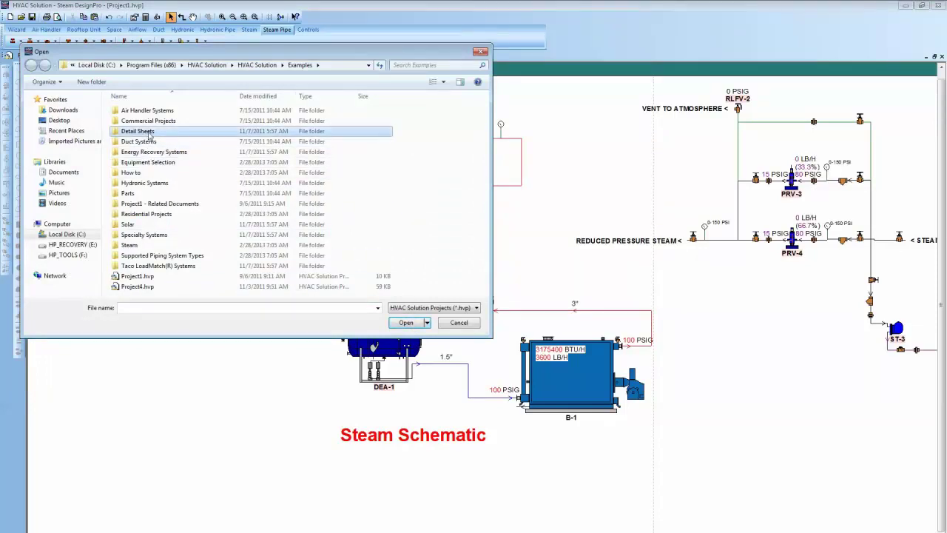
double_click(150, 135)
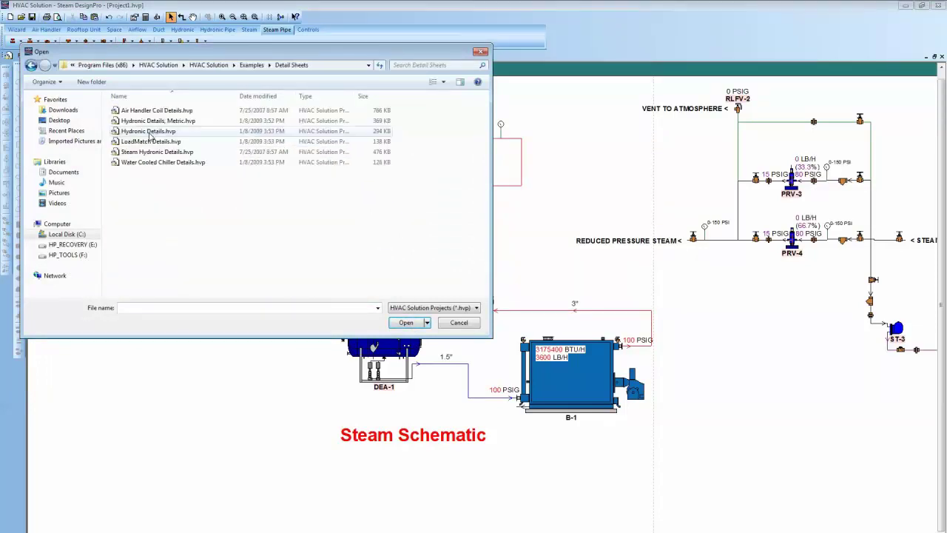
click(123, 153)
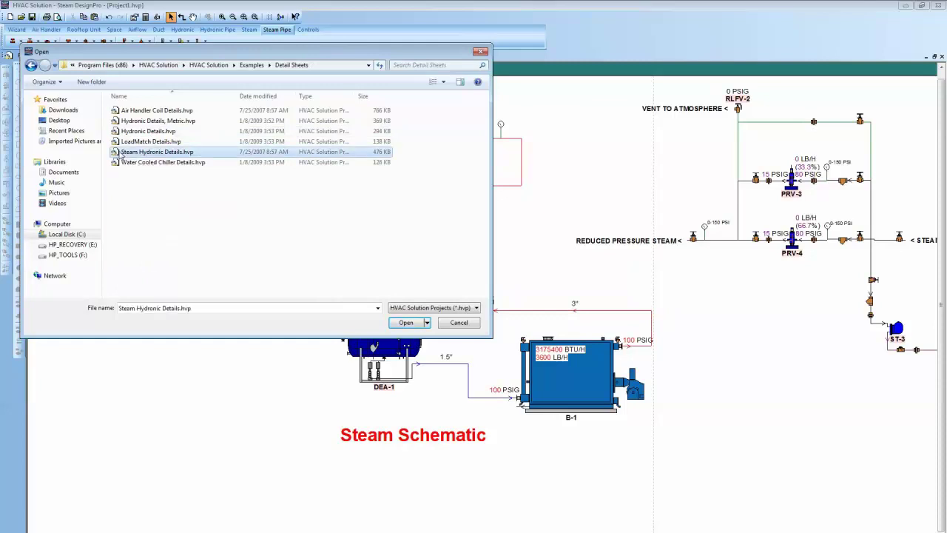
double_click(115, 153)
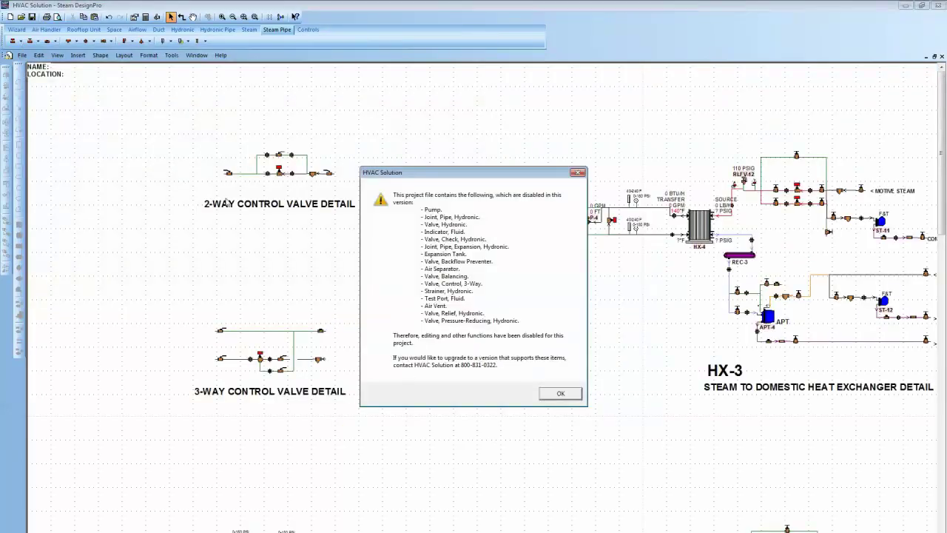
- Dismiss the warning, zoom into the HX-3 and HX-1 details, then close the sheet and maximize Project1
click(549, 397)
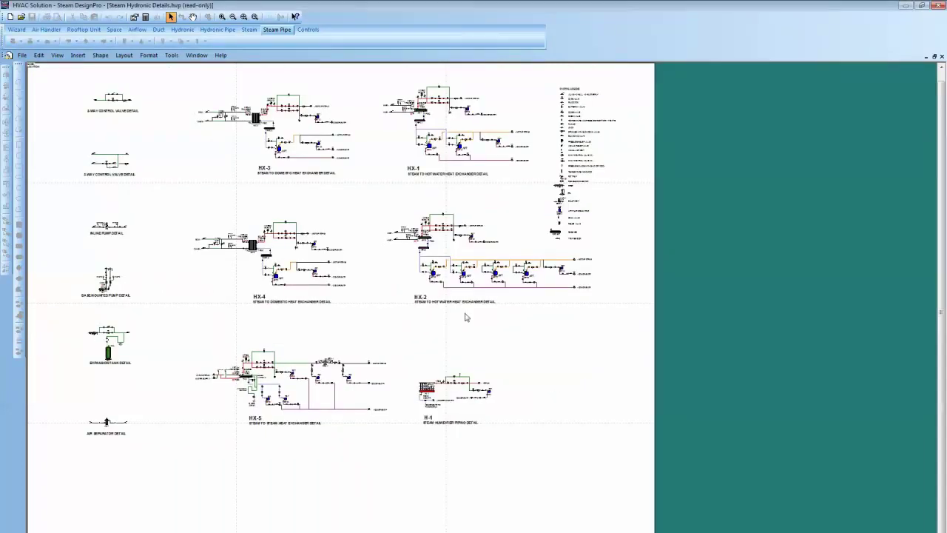
scroll(205, 233, up, 5)
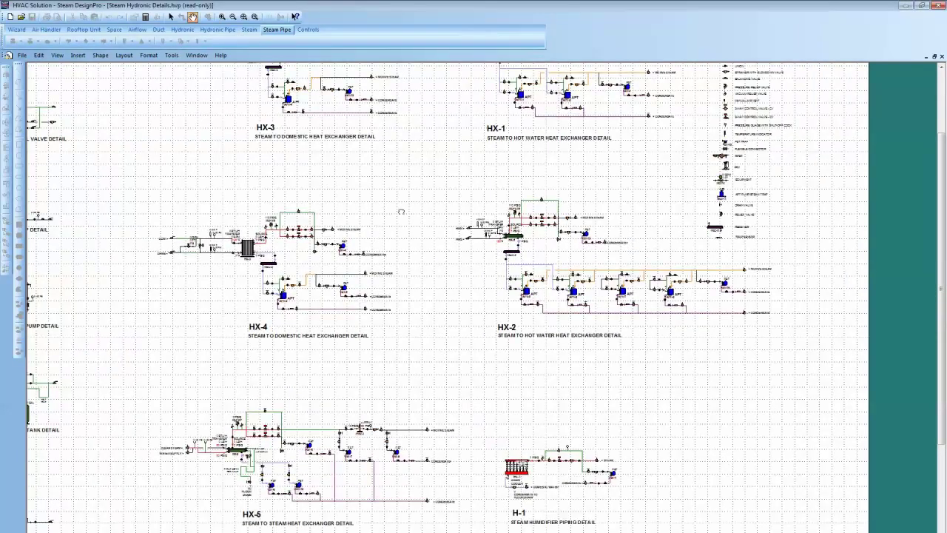
scroll(387, 228, up, 3)
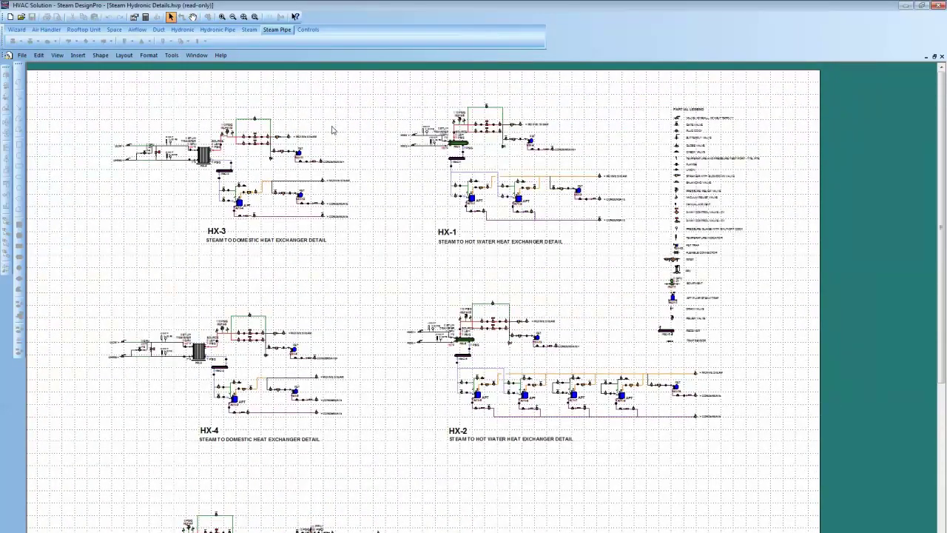
scroll(340, 133, up, 3)
scroll(431, 213, up, 1)
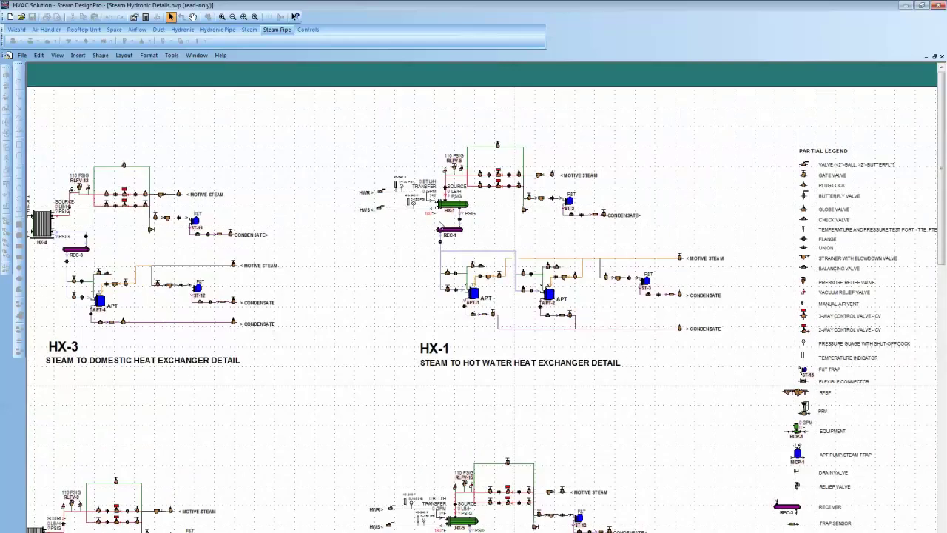
scroll(298, 274, up, 3)
scroll(300, 276, up, 1)
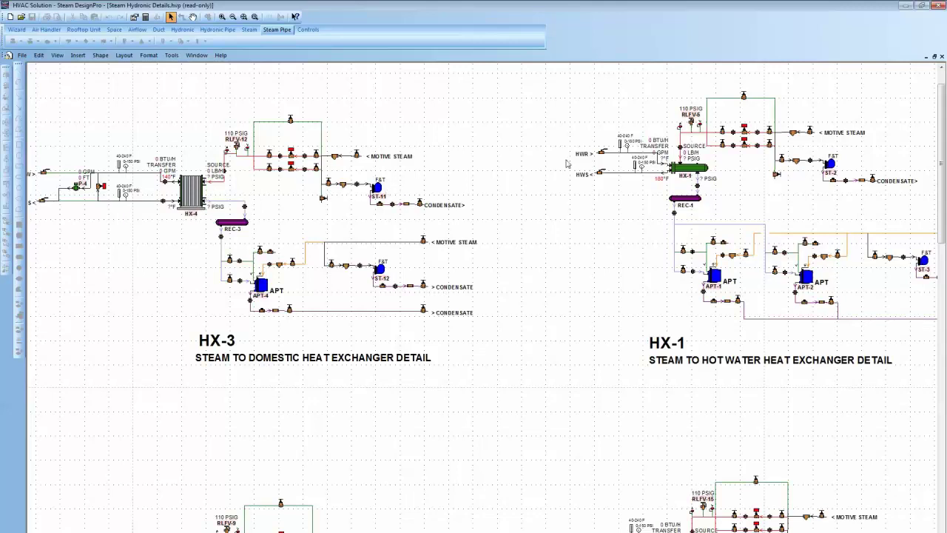
click(926, 57)
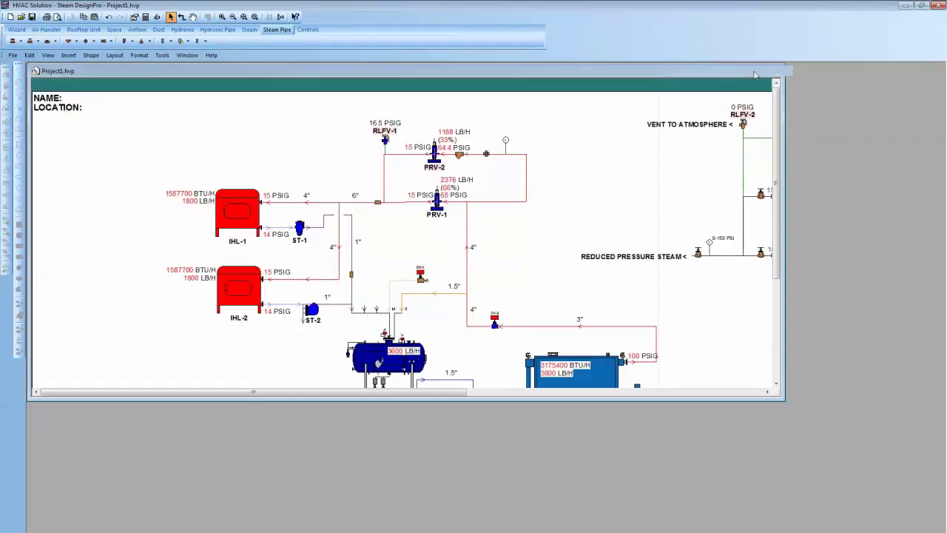
click(756, 71)
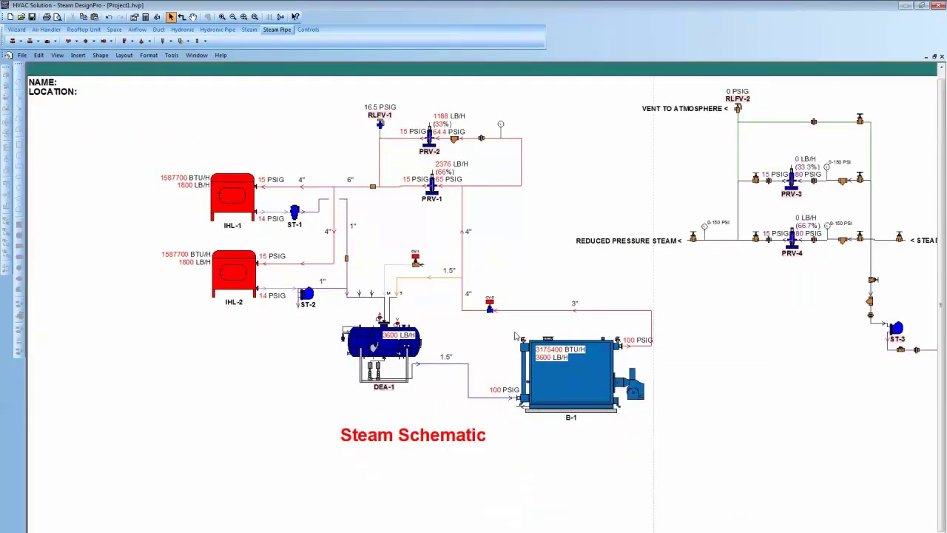